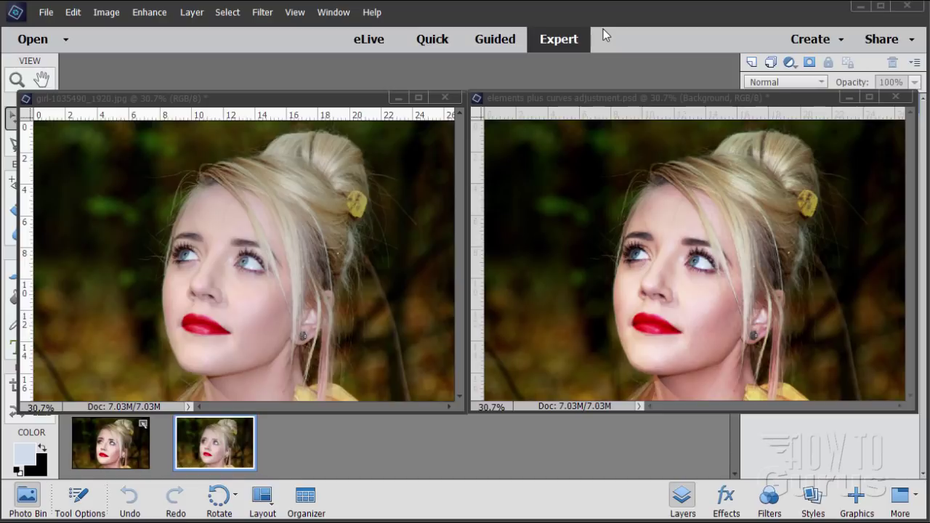
pyautogui.click(148, 13)
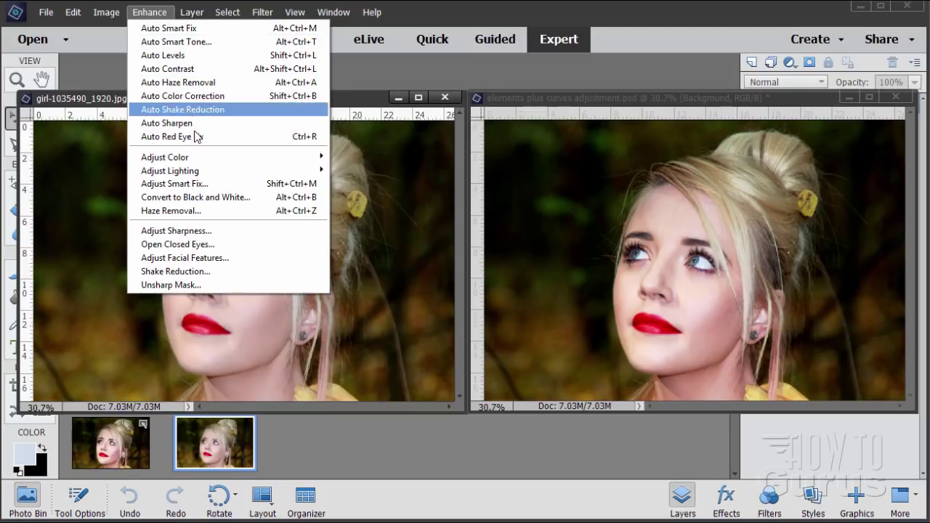
pyautogui.moveTo(198, 156)
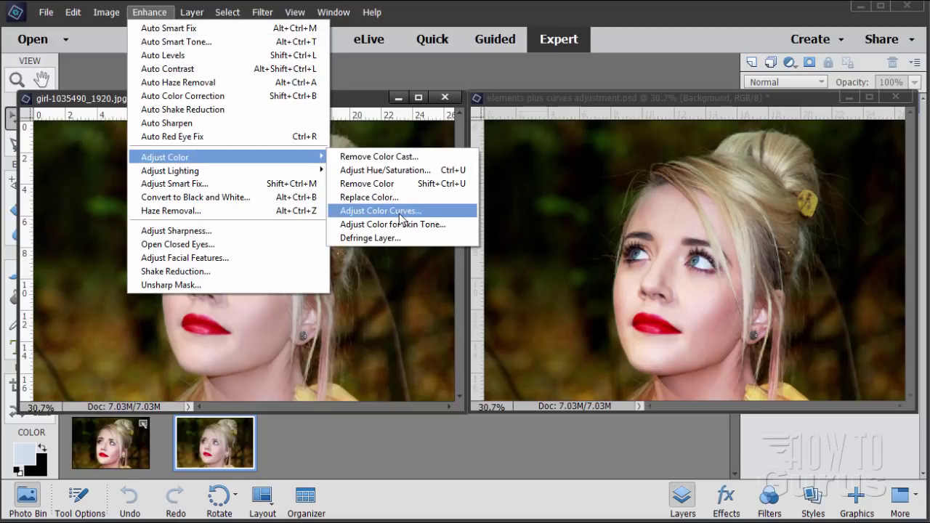
pyautogui.click(414, 74)
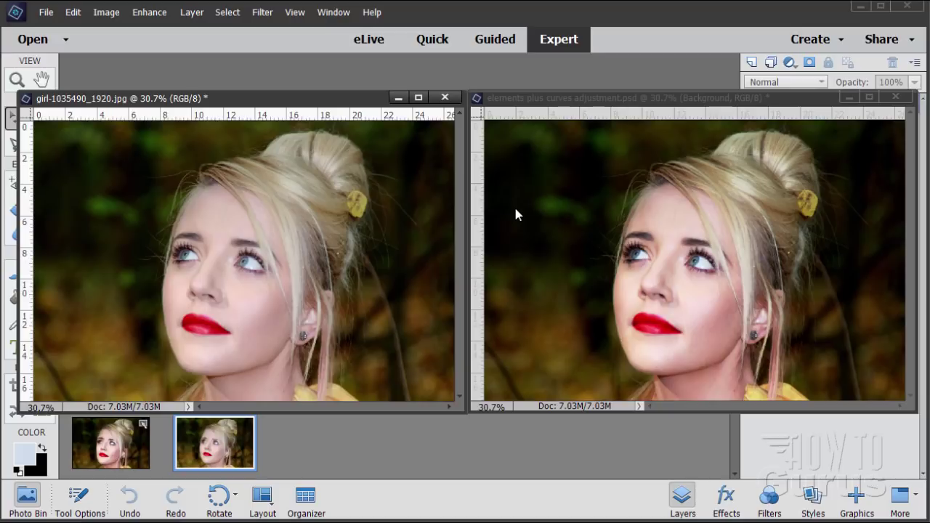
# Close elements plus curves adjustment.psd without saving and dock the girl-1035490_1920.jpg window in the workspace
pyautogui.click(694, 99)
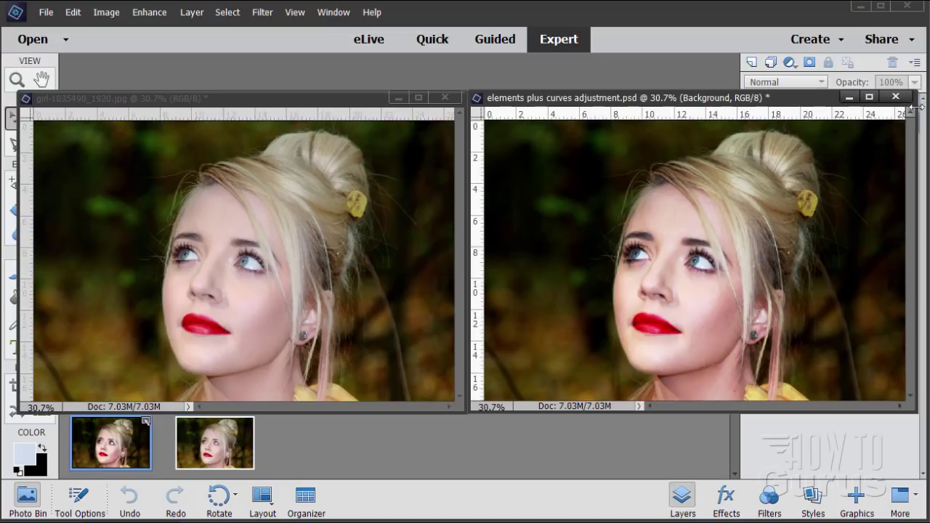
pyautogui.click(895, 97)
pyautogui.click(490, 227)
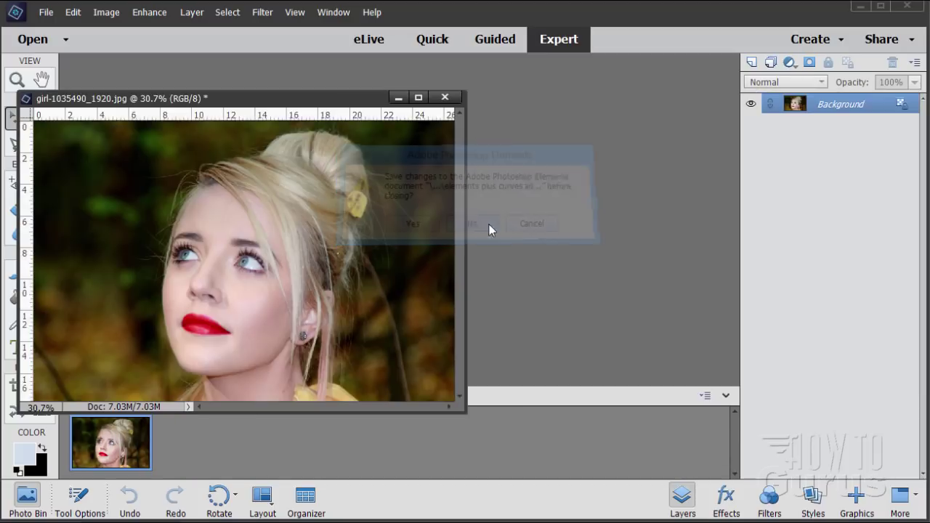
pyautogui.moveTo(290, 101); pyautogui.dragTo(396, 74)
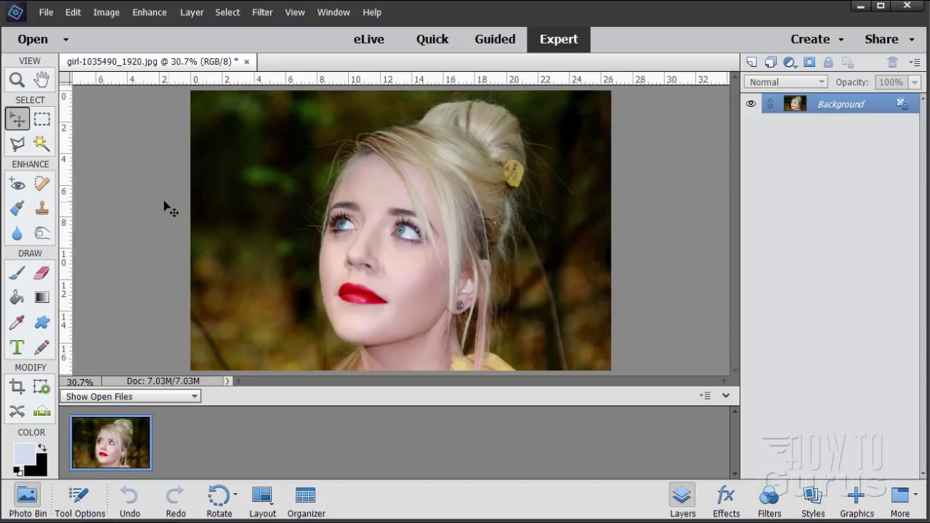
# Open Adjust Color Curves for the portrait and move its dialog clear of the screen edge
pyautogui.click(148, 12)
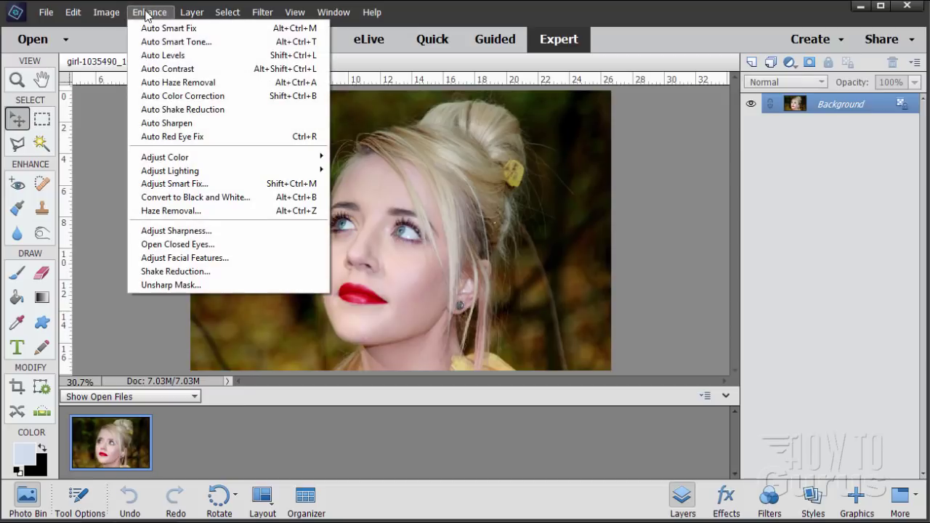
pyautogui.moveTo(199, 158)
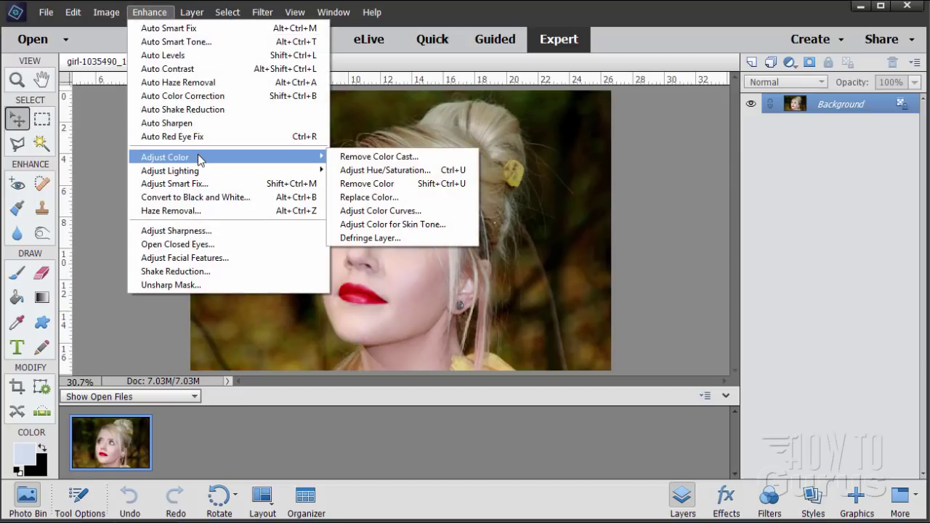
pyautogui.click(402, 211)
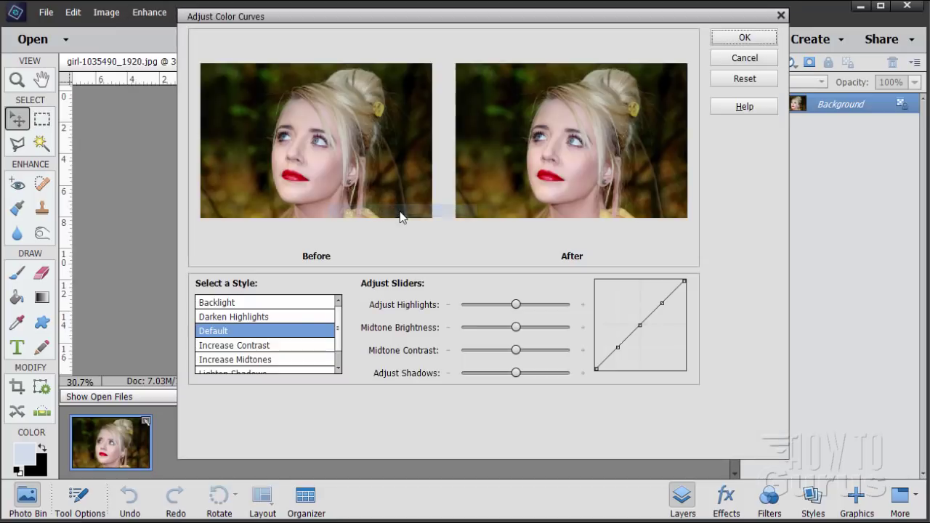
pyautogui.moveTo(418, 20); pyautogui.dragTo(350, 53)
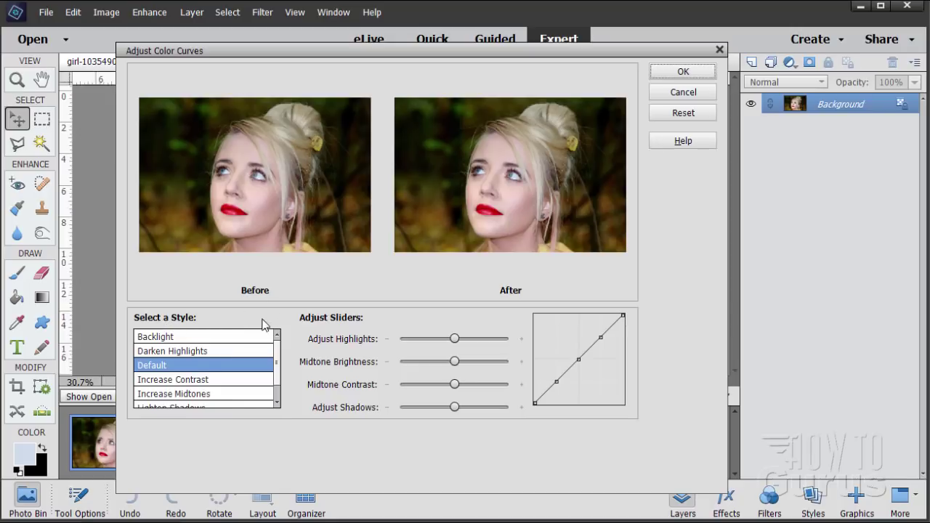
# Preview the curve styles from Backlight through Solarize on the portrait, and return to the Default style
pyautogui.click(165, 340)
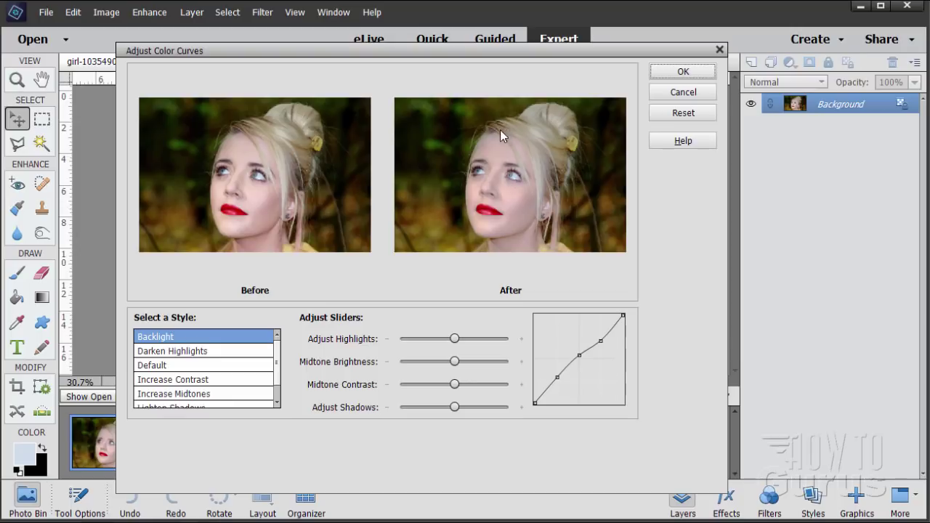
pyautogui.click(178, 351)
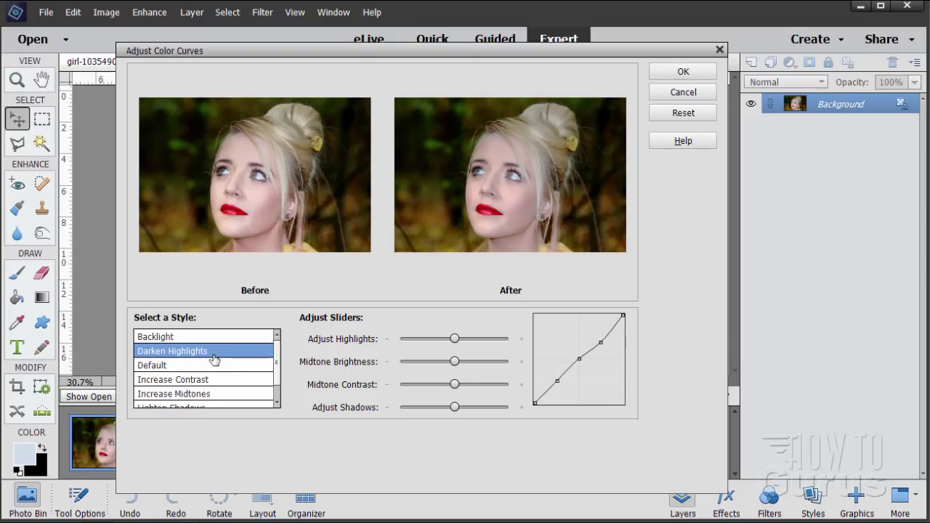
pyautogui.click(196, 367)
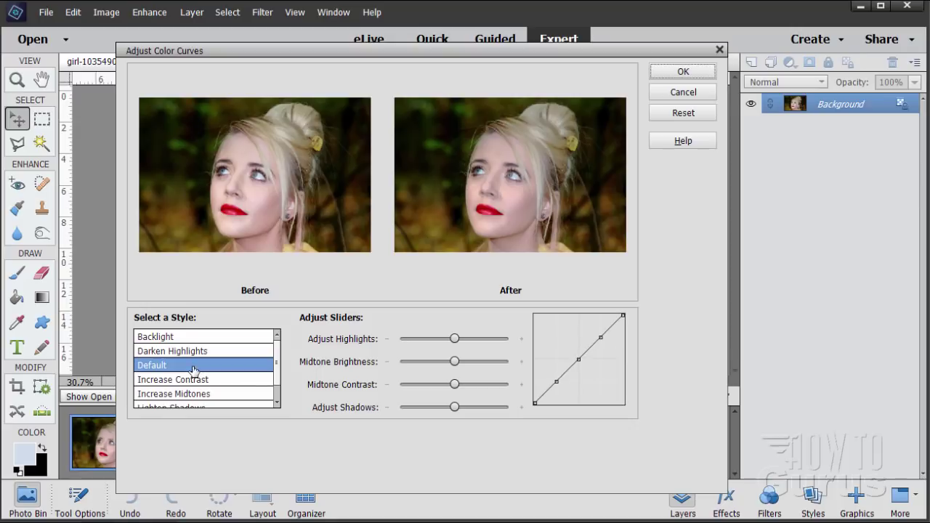
pyautogui.click(210, 381)
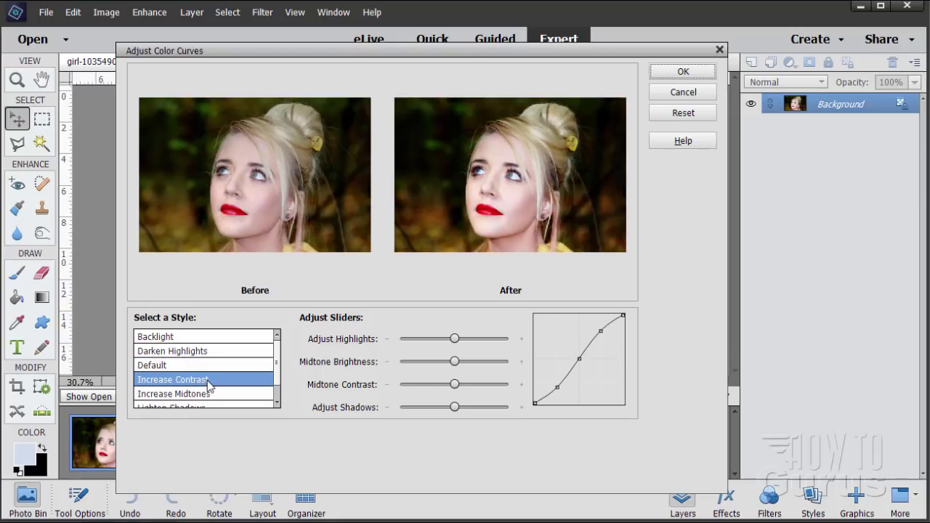
pyautogui.click(203, 394)
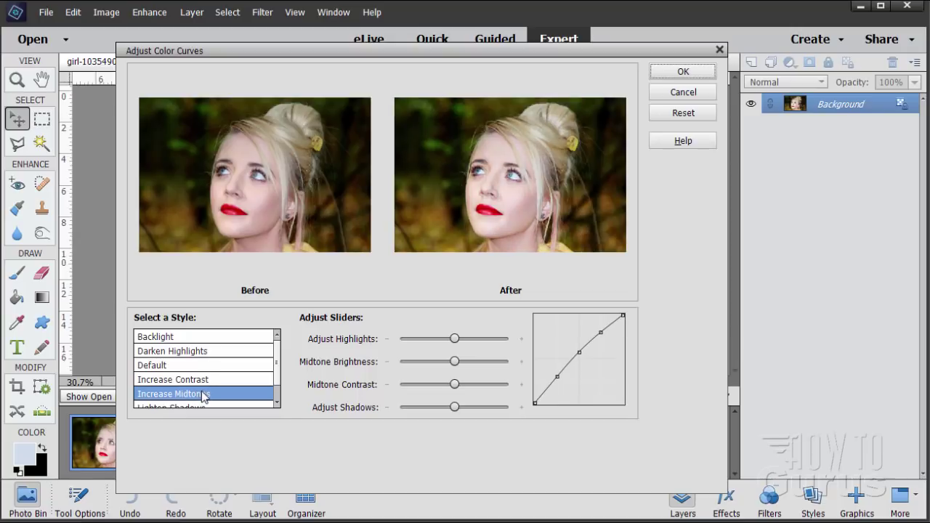
pyautogui.moveTo(278, 369); pyautogui.dragTo(278, 382)
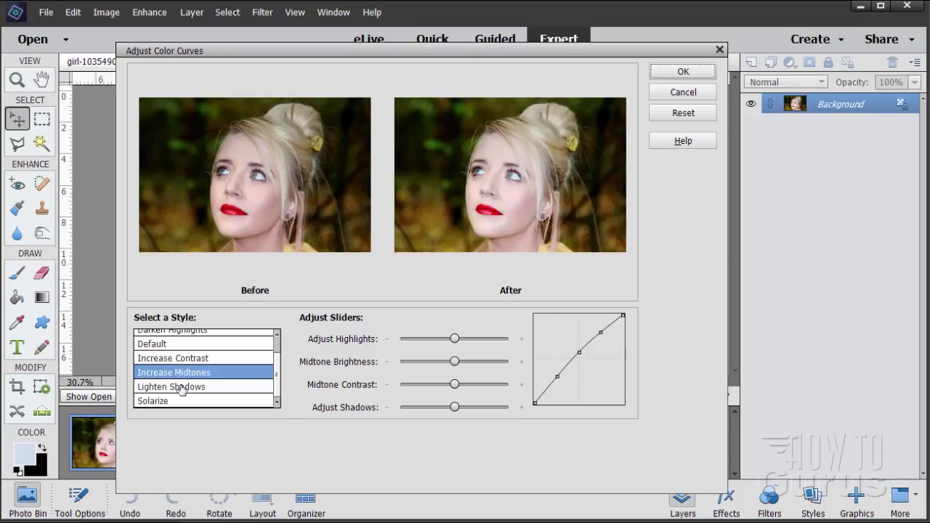
pyautogui.click(182, 387)
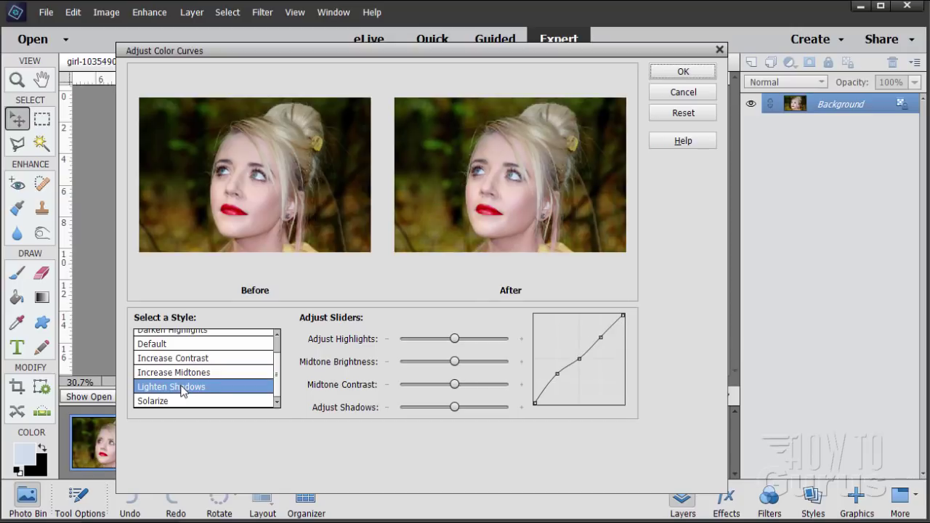
pyautogui.click(168, 405)
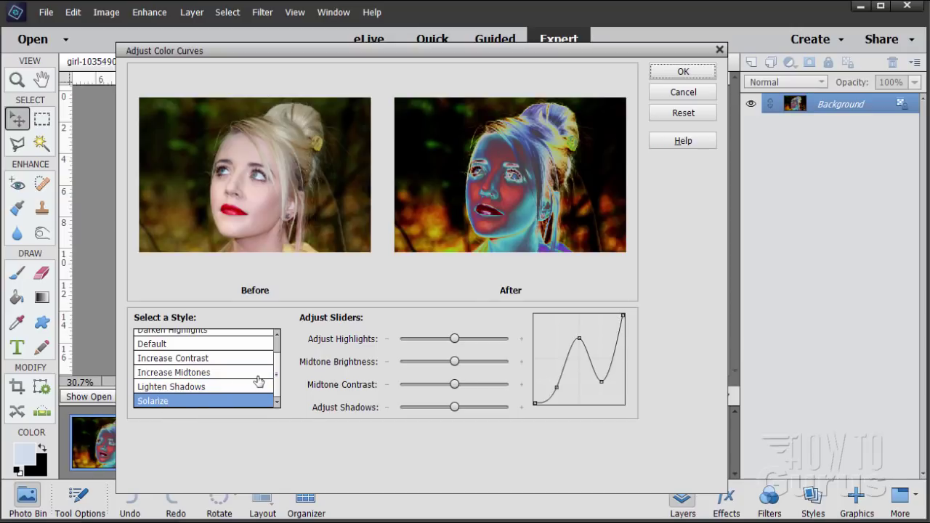
pyautogui.click(182, 346)
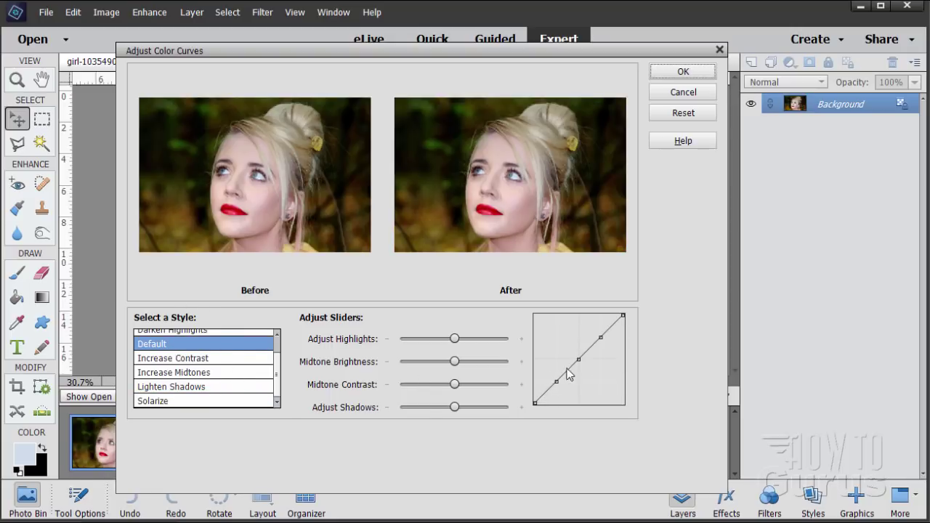
# Compare the curve shapes of the Increase Contrast and Increase Midtones styles, and restore the Default style
pyautogui.click(190, 359)
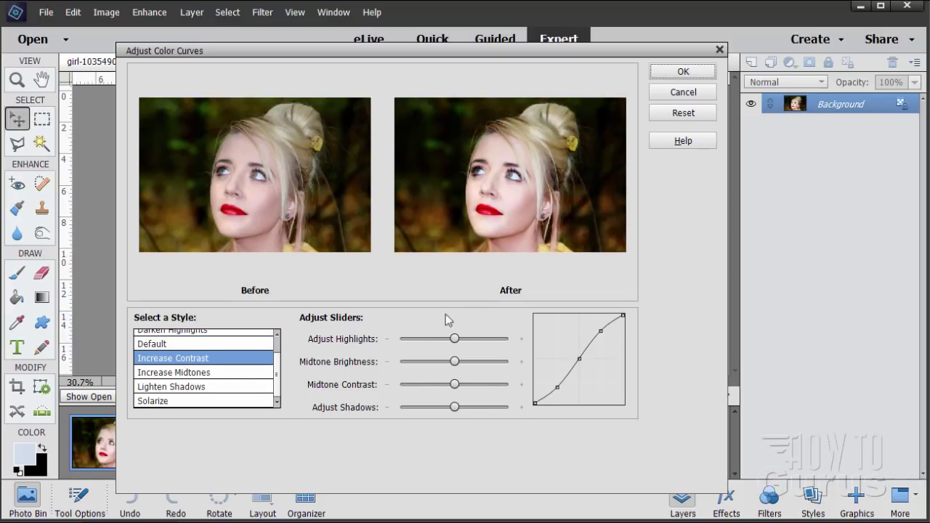
pyautogui.click(170, 373)
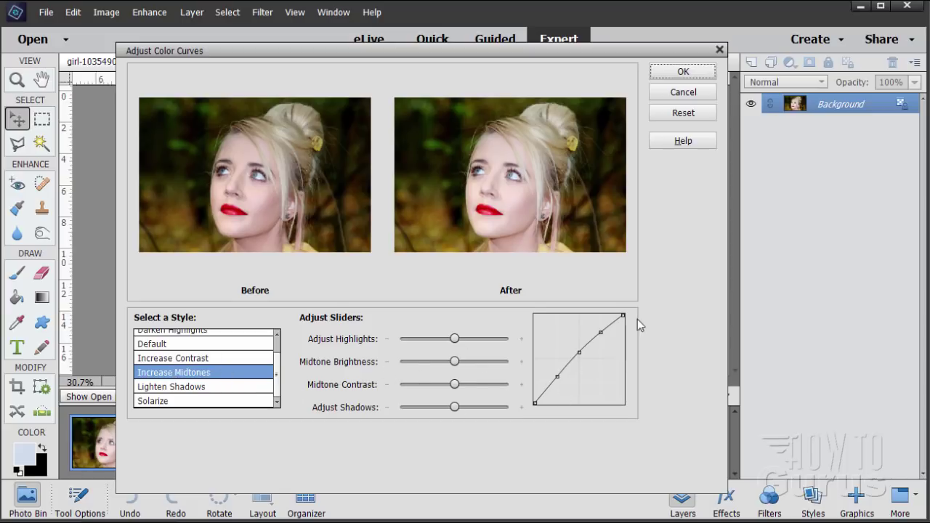
pyautogui.click(158, 344)
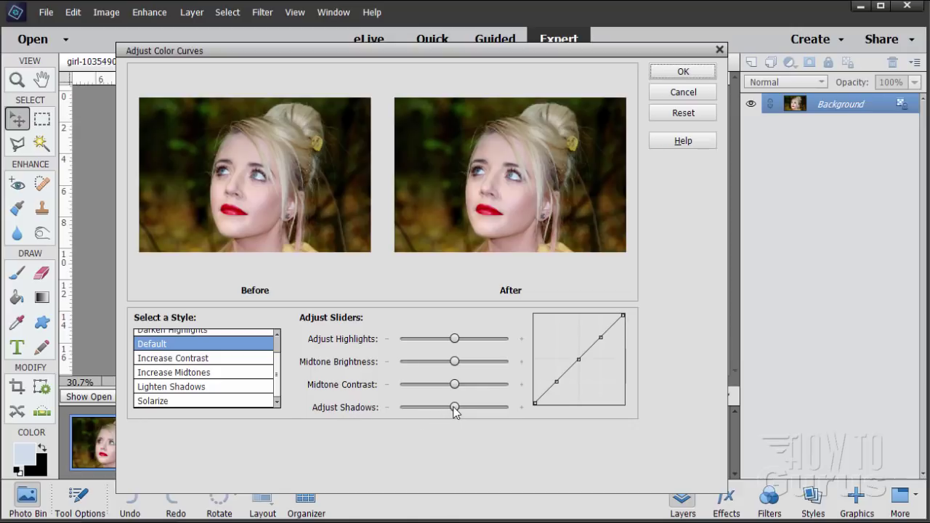
# Try slightly lower shadows and midtone brightness with higher midtone contrast and highlights, and discard the color curves adjustment
pyautogui.moveTo(453, 406)
pyautogui.mouseDown()
pyautogui.moveTo(426, 407)
pyautogui.moveTo(437, 400)
pyautogui.mouseUp()
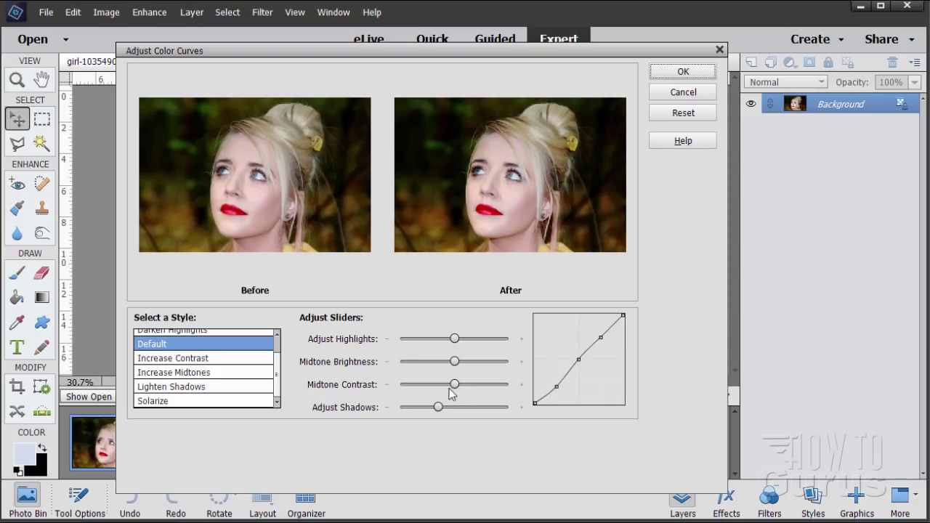
pyautogui.moveTo(455, 385); pyautogui.dragTo(448, 362)
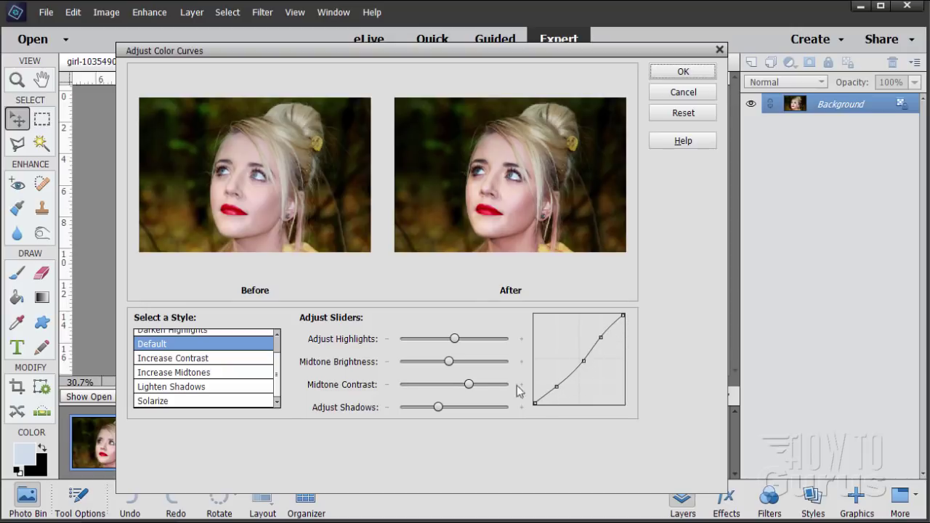
pyautogui.moveTo(453, 343); pyautogui.dragTo(458, 344)
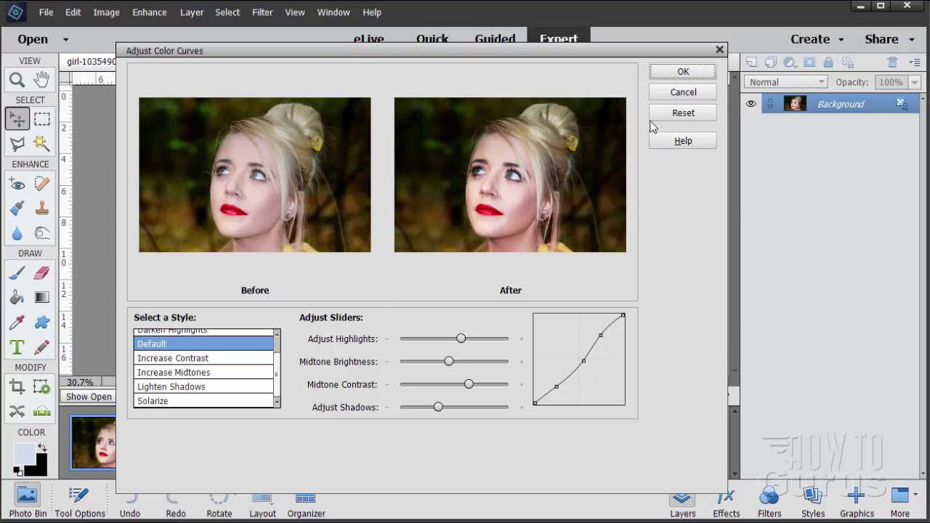
pyautogui.click(667, 94)
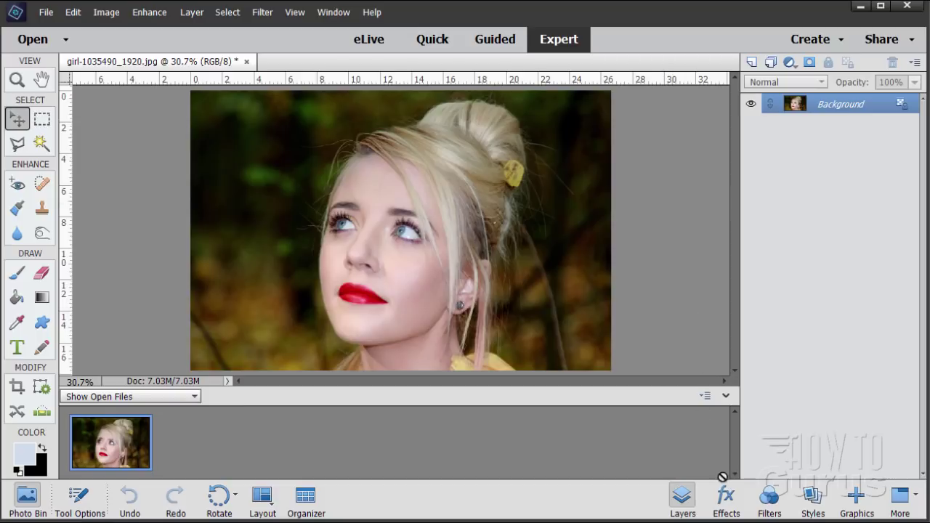
# Show the Elements+ category of effects
pyautogui.click(728, 498)
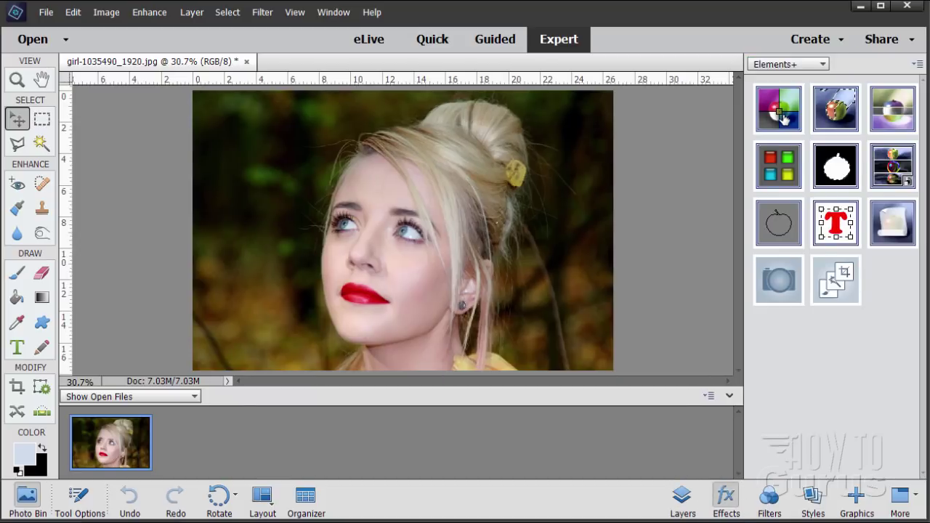
pyautogui.click(815, 65)
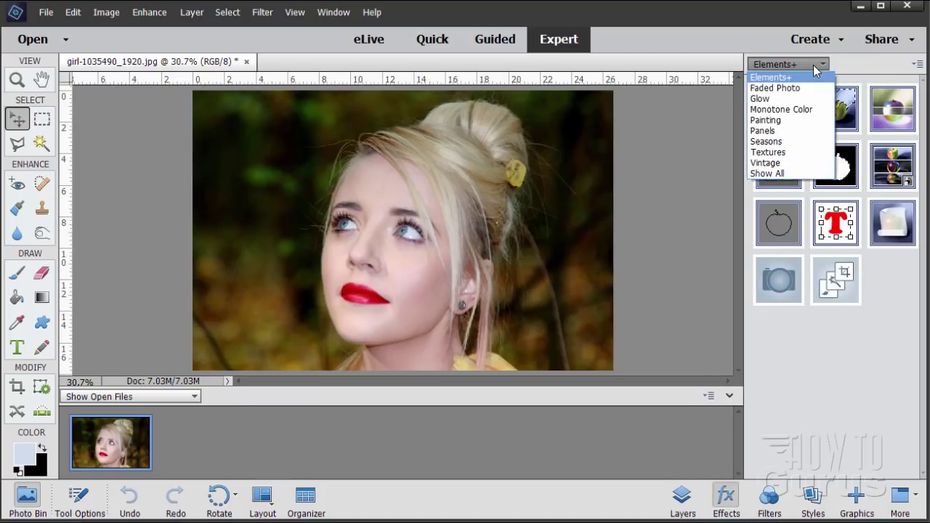
pyautogui.click(768, 78)
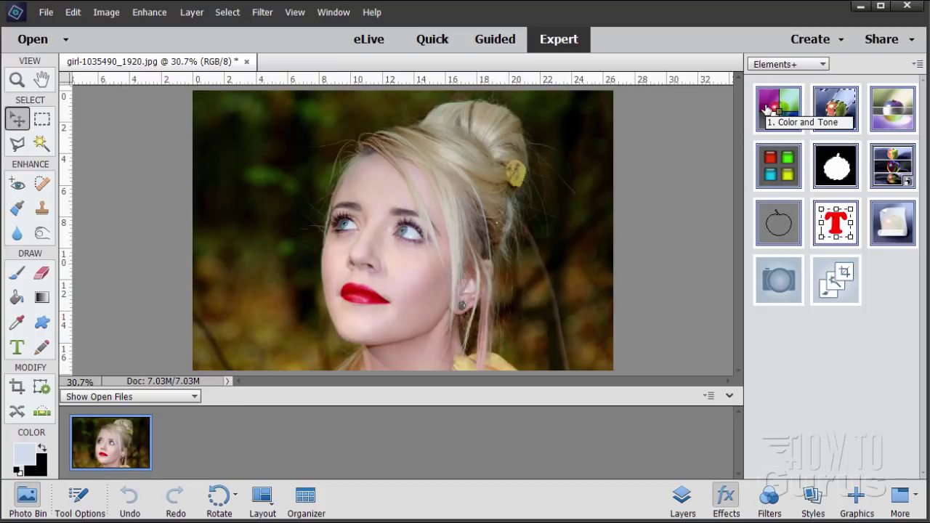
# Open the Elements+ Color and Tone commands for the portrait
pyautogui.click(51, 14)
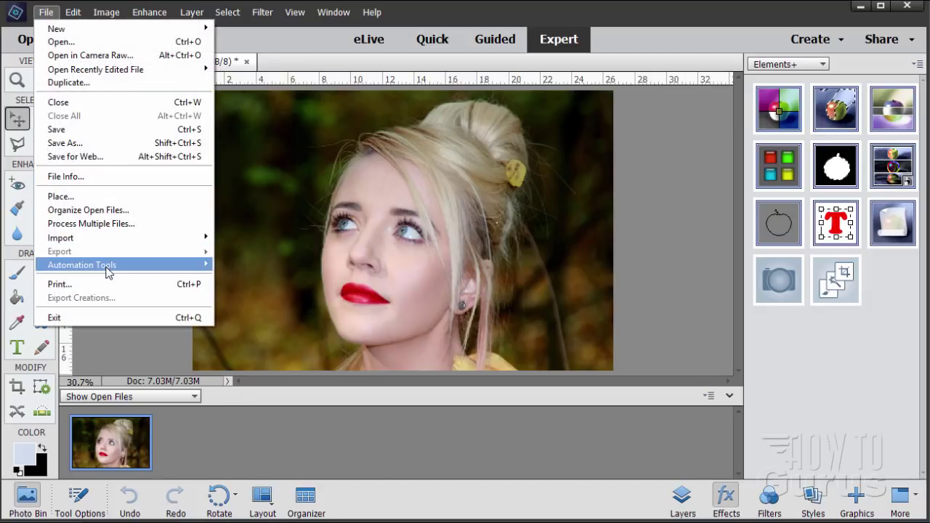
pyautogui.moveTo(109, 269)
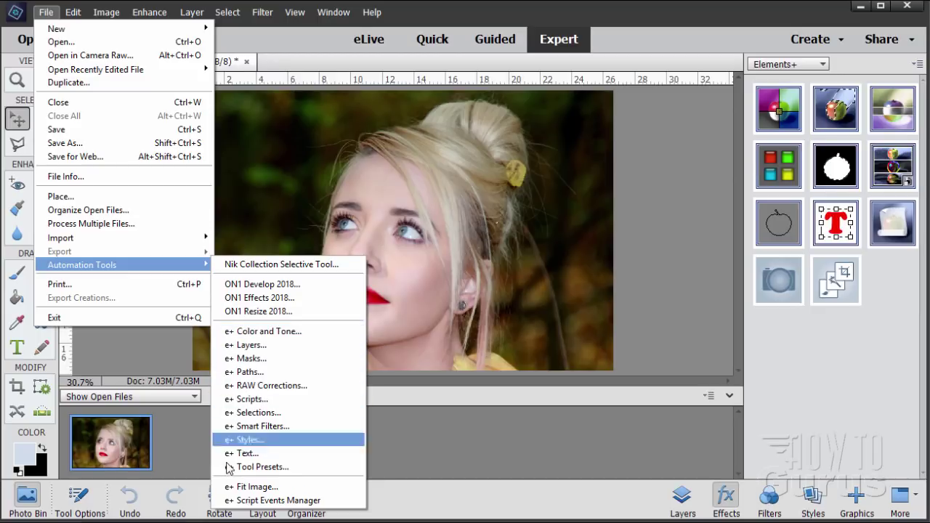
pyautogui.click(263, 332)
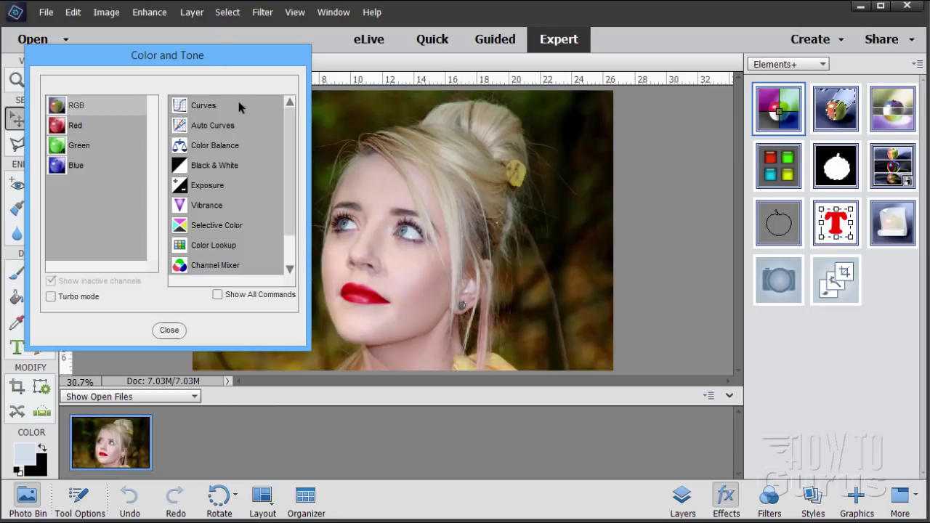
# Add a Curves adjustment layer, keeping the default name, Normal mode and 100% opacity
pyautogui.click(182, 109)
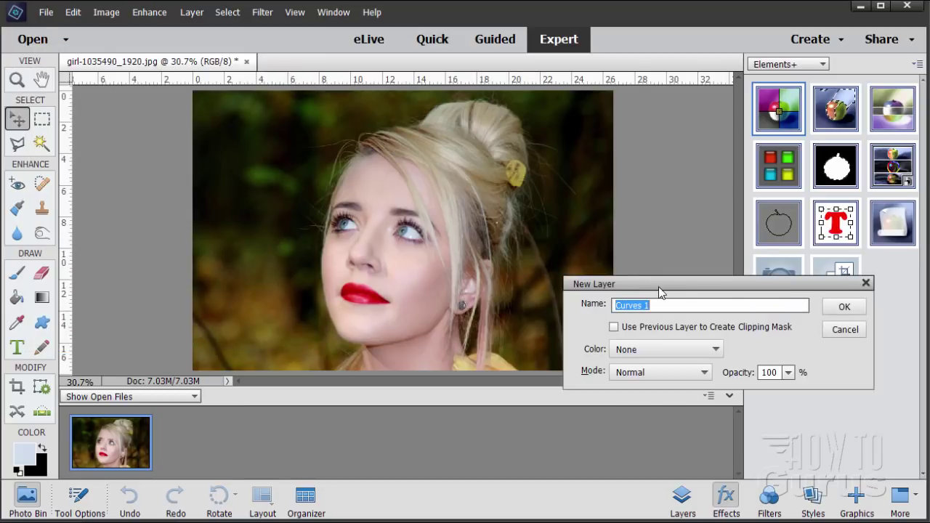
pyautogui.moveTo(652, 291); pyautogui.dragTo(621, 292)
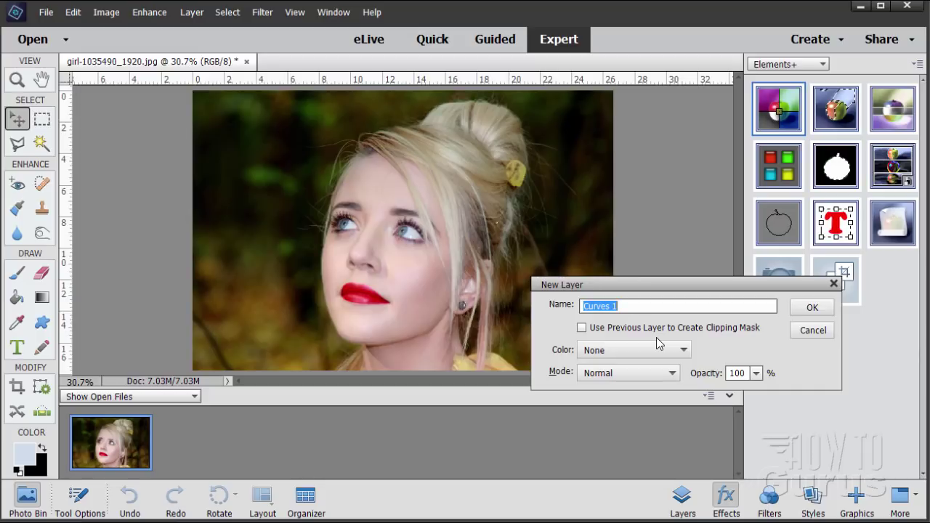
pyautogui.click(813, 308)
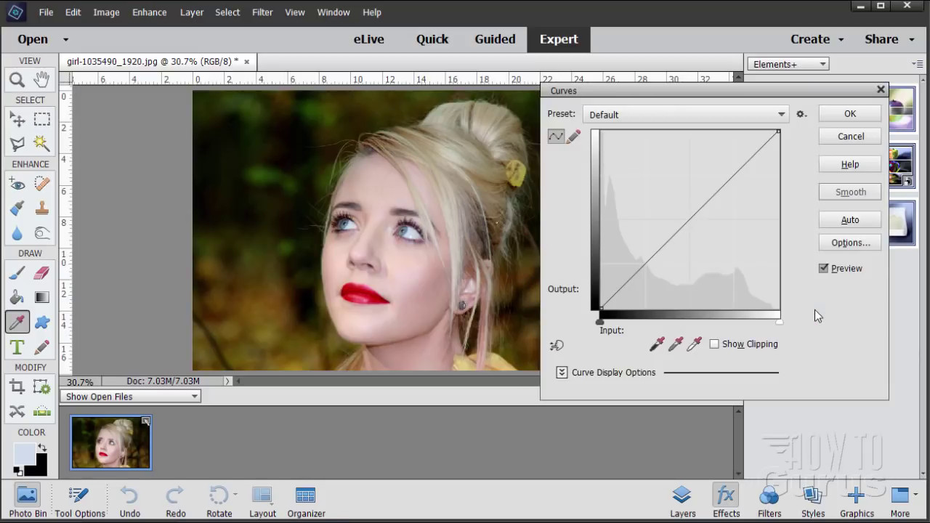
# Display the layers list beside the Curves settings and examine the new adjustment layer and its mask above the Background
pyautogui.moveTo(717, 99); pyautogui.dragTo(542, 145)
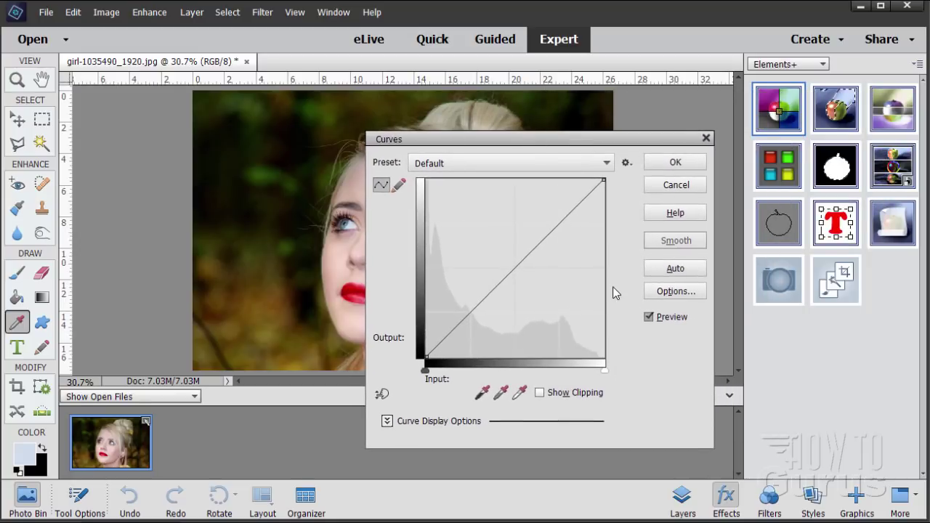
pyautogui.click(683, 498)
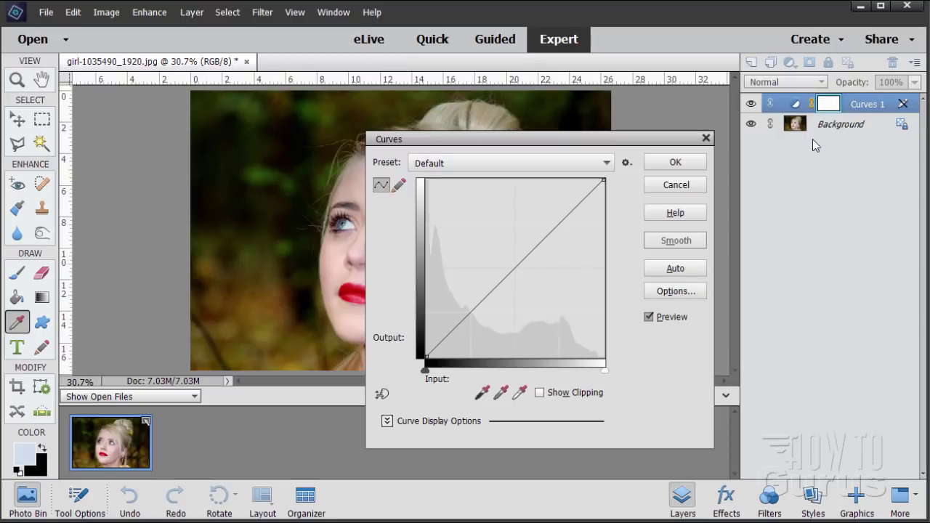
pyautogui.moveTo(606, 141); pyautogui.dragTo(719, 156)
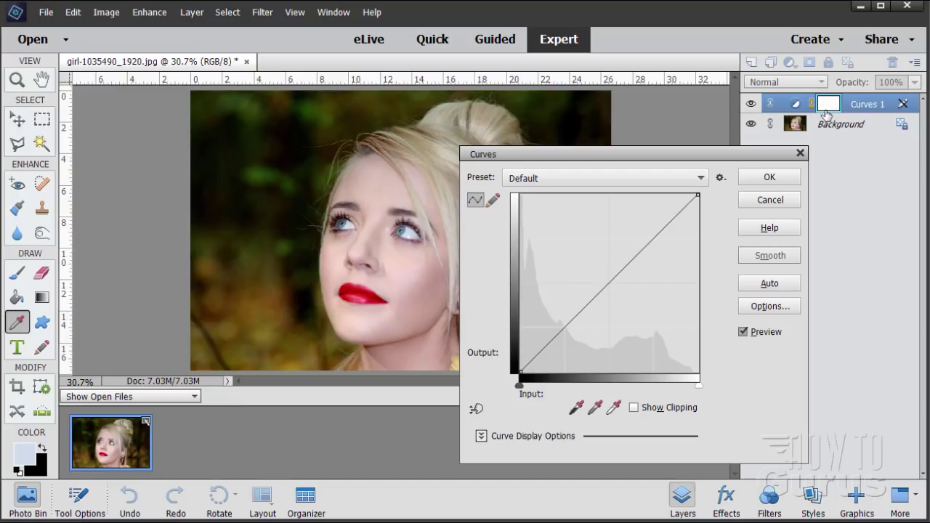
pyautogui.moveTo(595, 156); pyautogui.dragTo(590, 126)
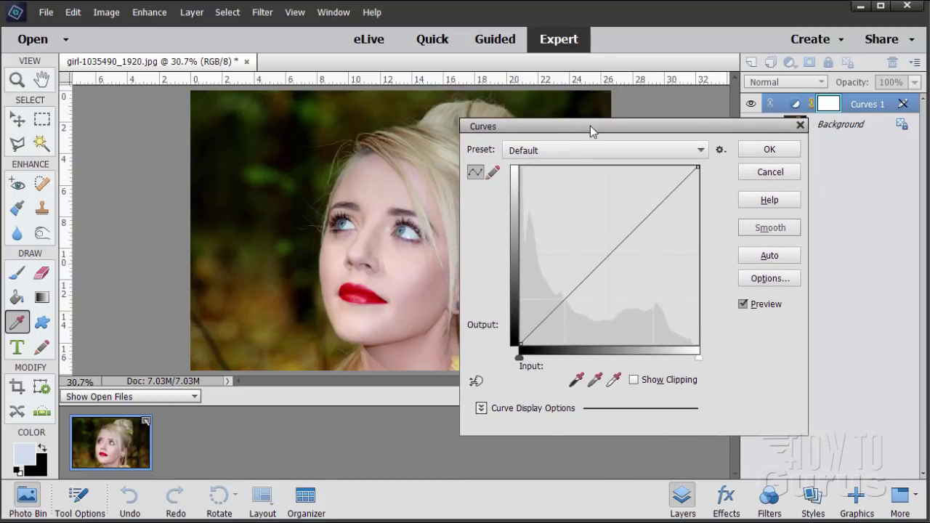
# Try the Increase Midtones curve preset on the portrait, and return to the Default preset
pyautogui.click(552, 149)
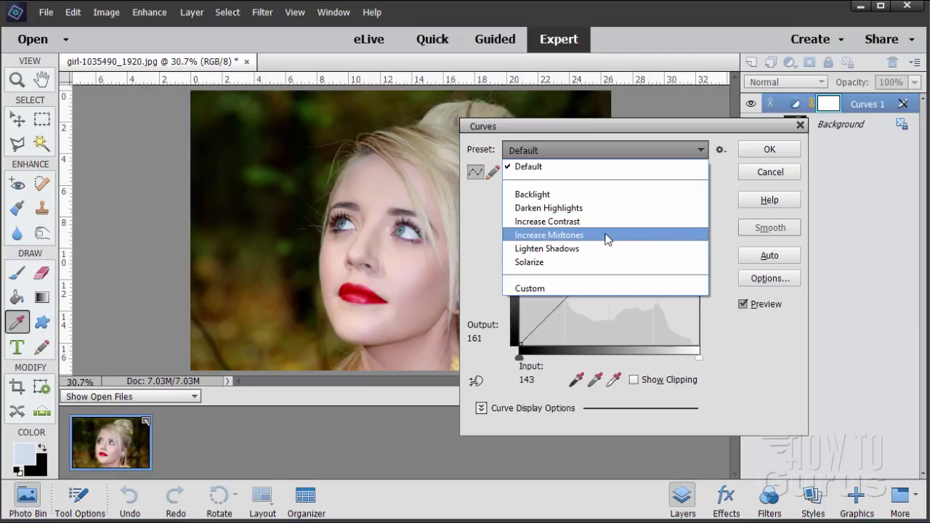
pyautogui.click(544, 234)
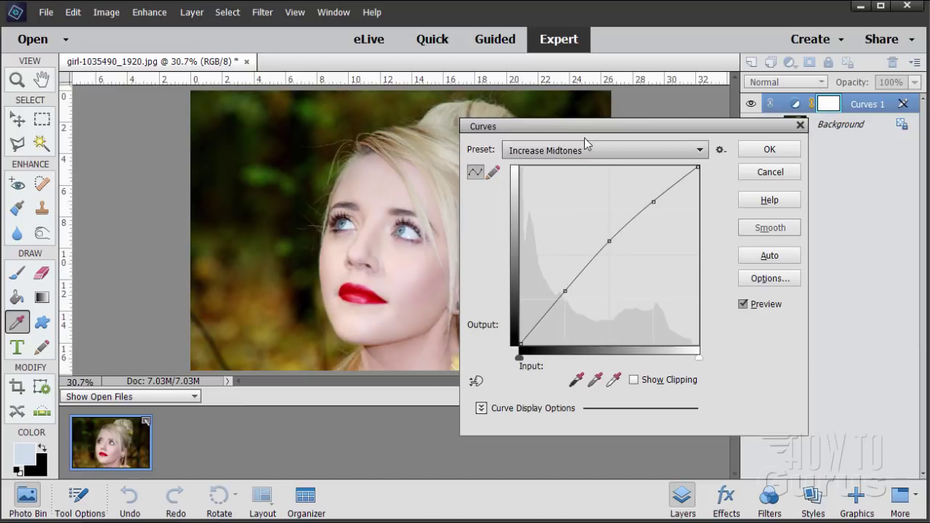
pyautogui.moveTo(579, 127); pyautogui.dragTo(666, 136)
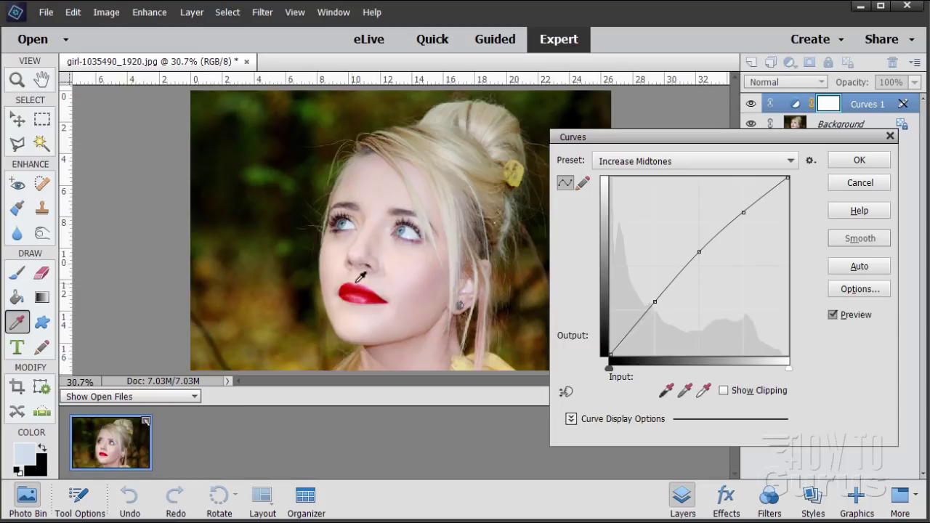
pyautogui.moveTo(663, 144)
pyautogui.mouseDown()
pyautogui.moveTo(650, 144)
pyautogui.moveTo(660, 141)
pyautogui.mouseUp()
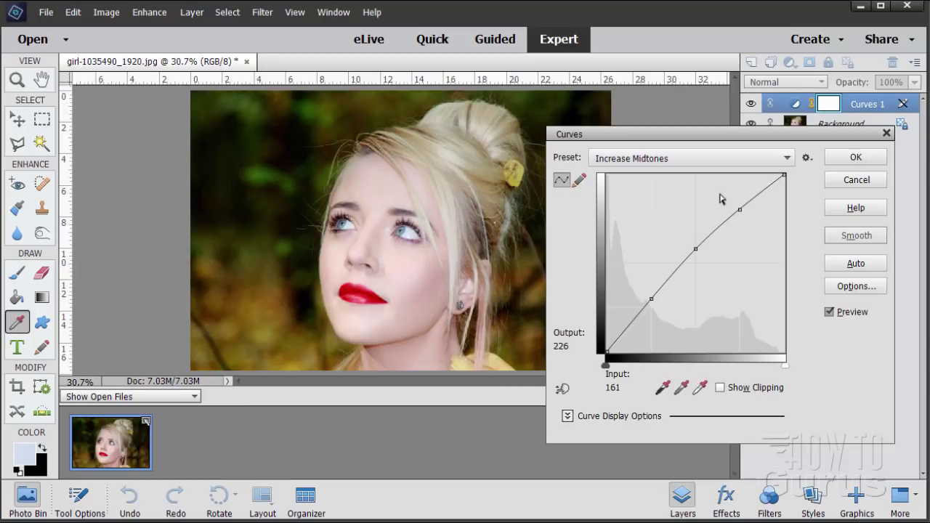
pyautogui.click(763, 158)
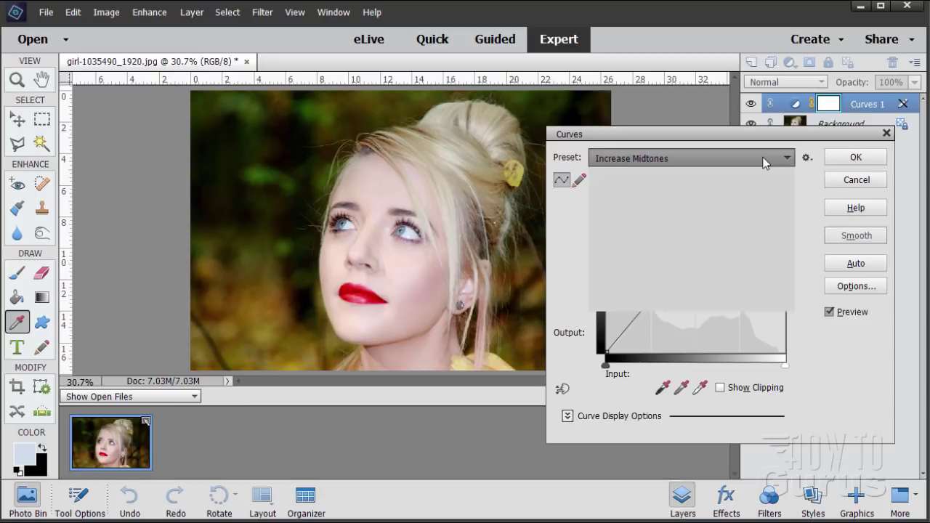
pyautogui.click(616, 176)
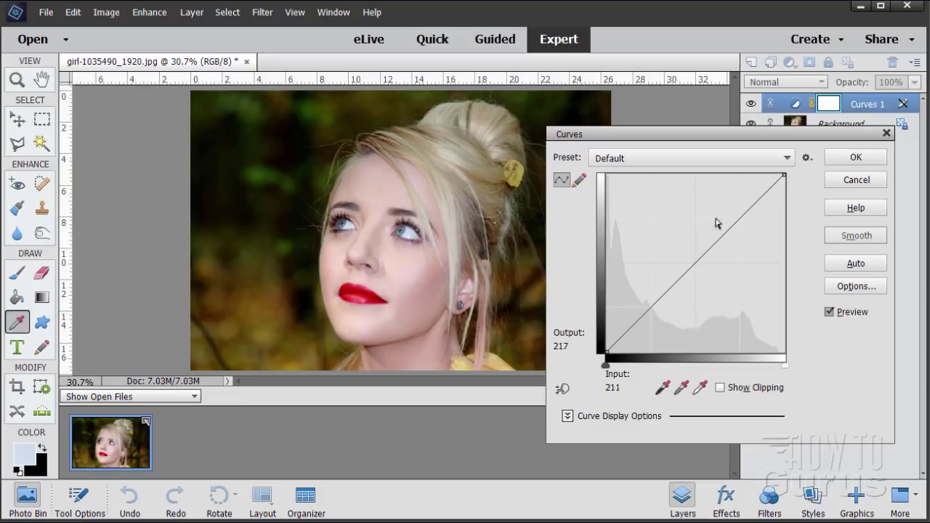
# Try moving the curve's black point to input 20 and its white point to input 236, resetting each to its original position
pyautogui.click(580, 182)
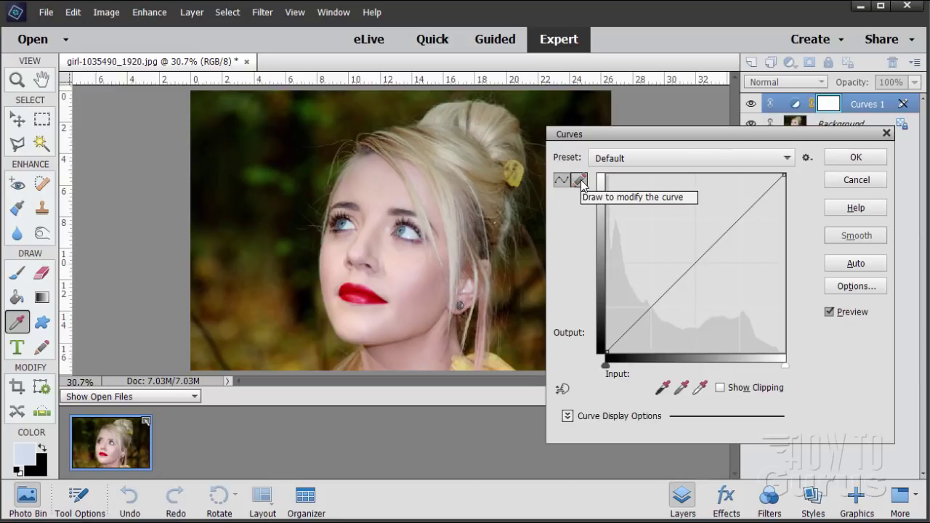
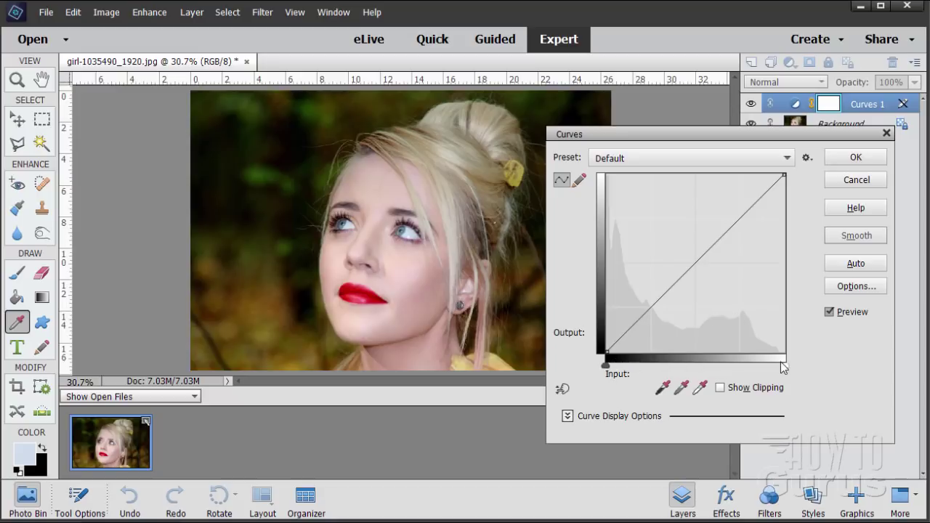
pyautogui.moveTo(606, 366); pyautogui.dragTo(618, 363)
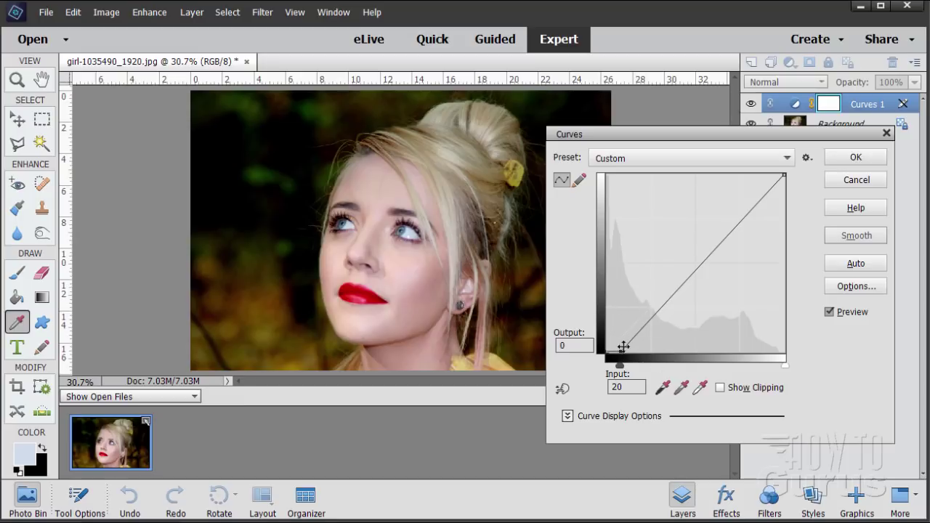
pyautogui.moveTo(621, 371); pyautogui.dragTo(602, 371)
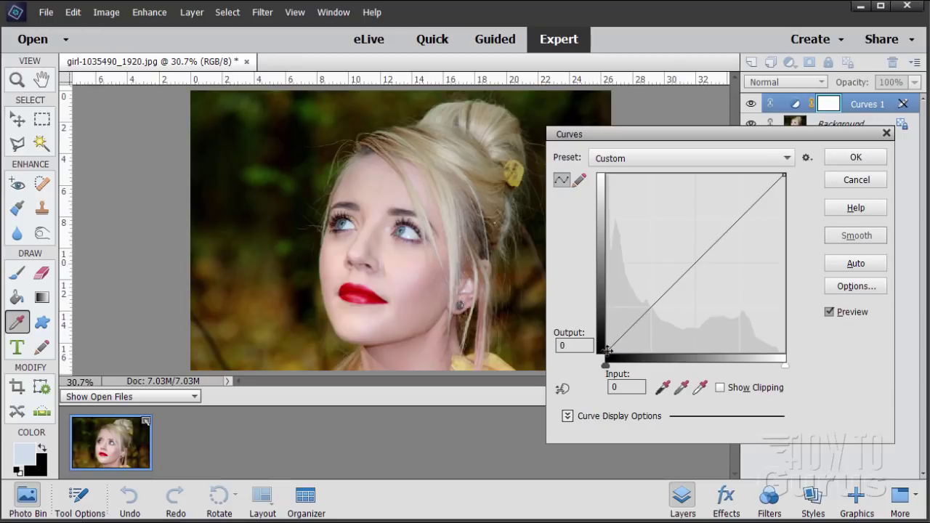
pyautogui.moveTo(606, 350)
pyautogui.mouseDown()
pyautogui.moveTo(609, 308)
pyautogui.moveTo(603, 351)
pyautogui.mouseUp()
pyautogui.moveTo(788, 366)
pyautogui.mouseDown()
pyautogui.moveTo(764, 370)
pyautogui.moveTo(790, 368)
pyautogui.moveTo(764, 369)
pyautogui.moveTo(772, 368)
pyautogui.mouseUp()
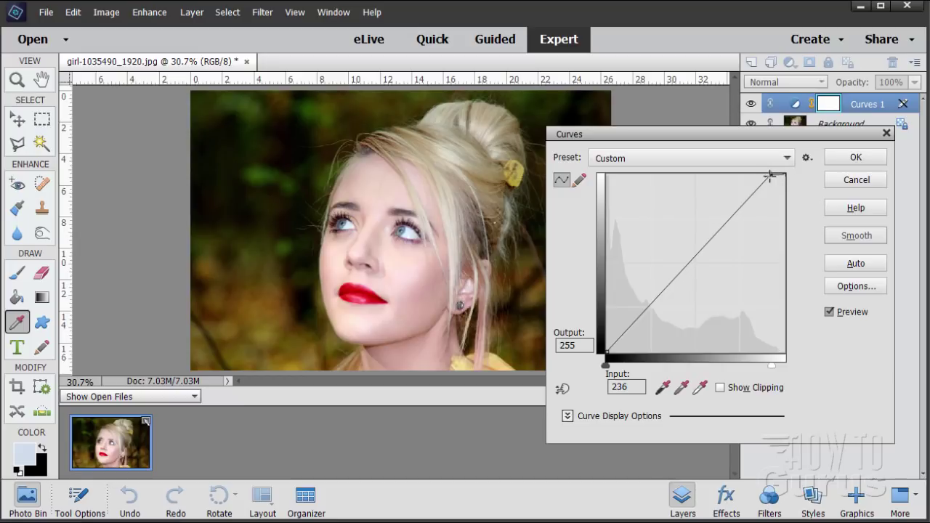
pyautogui.moveTo(769, 176)
pyautogui.mouseDown()
pyautogui.moveTo(771, 191)
pyautogui.moveTo(775, 170)
pyautogui.moveTo(786, 171)
pyautogui.mouseUp()
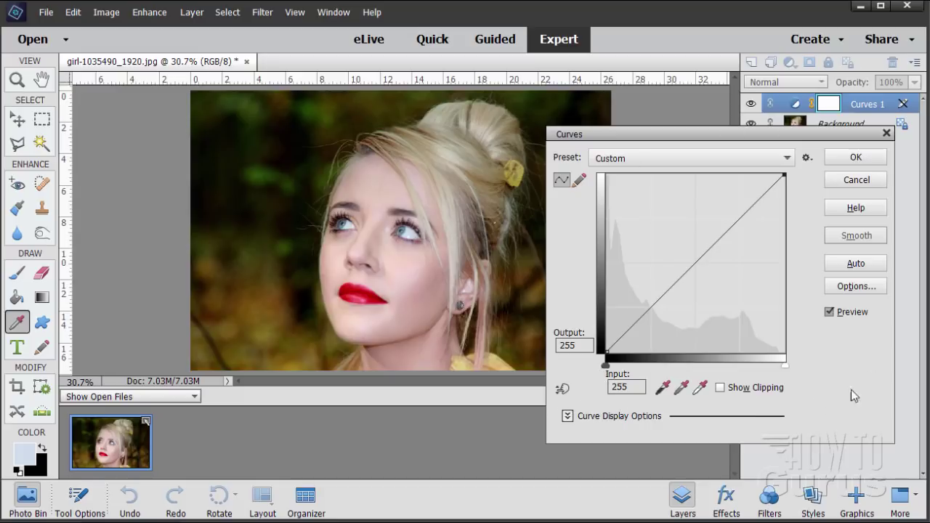
# Try the automatic curves correction on the portrait
pyautogui.click(841, 270)
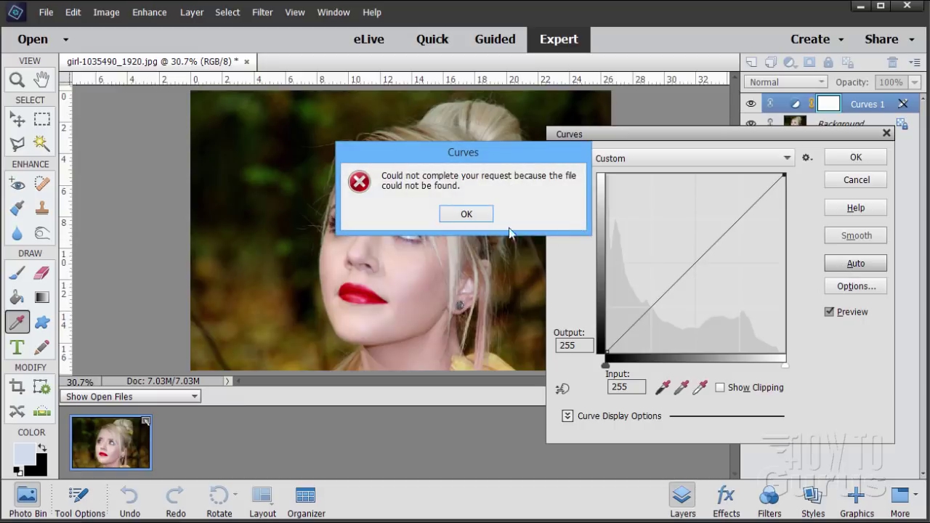
pyautogui.click(467, 216)
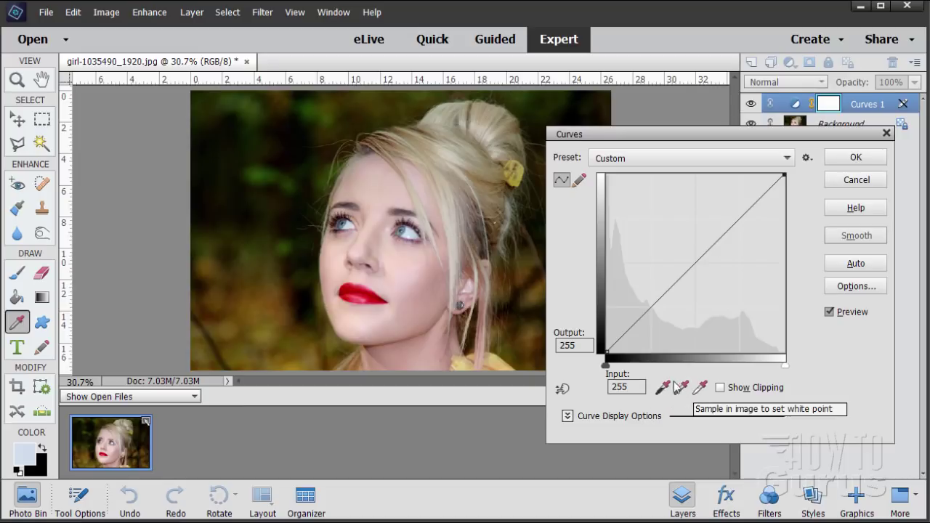
# Expand the curve display options and switch the channel overlays, histogram, intersection line and baseline off and back on
pyautogui.moveTo(674, 130); pyautogui.dragTo(664, 66)
pyautogui.click(559, 351)
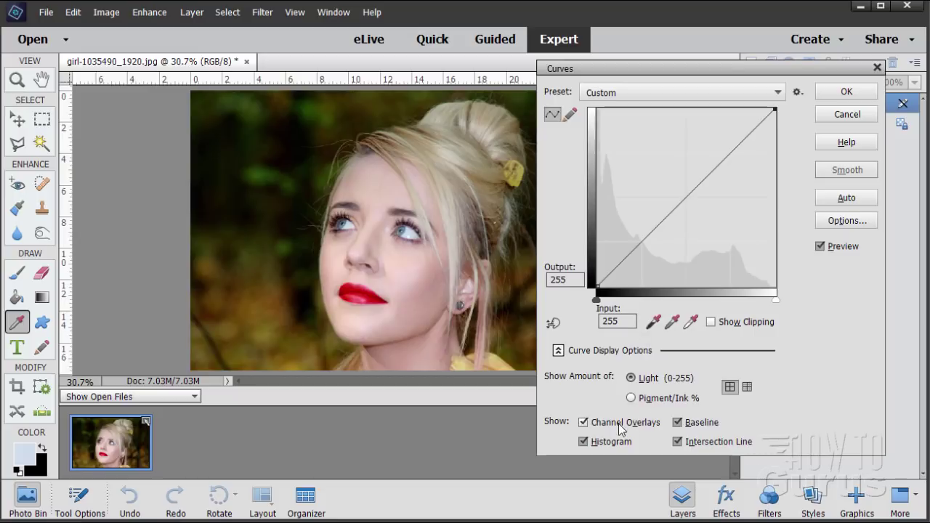
pyautogui.click(593, 425)
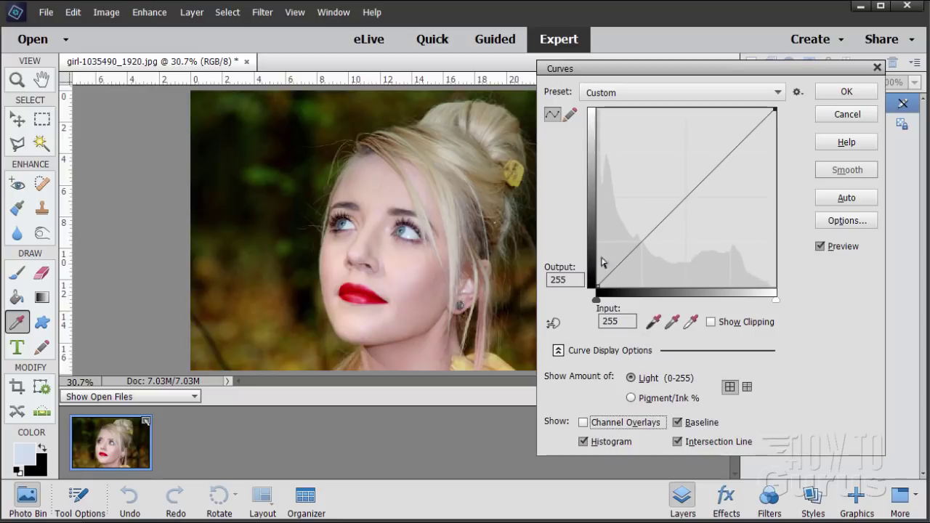
pyautogui.click(583, 442)
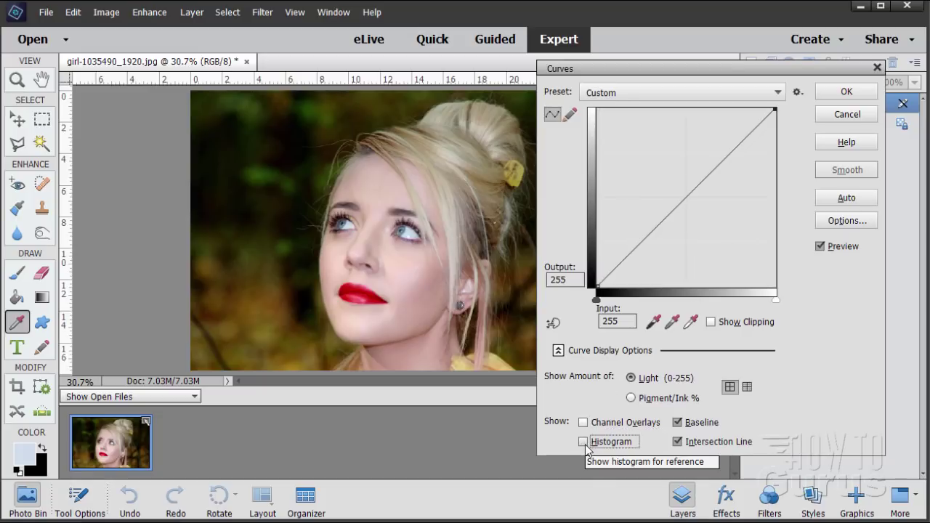
pyautogui.click(583, 442)
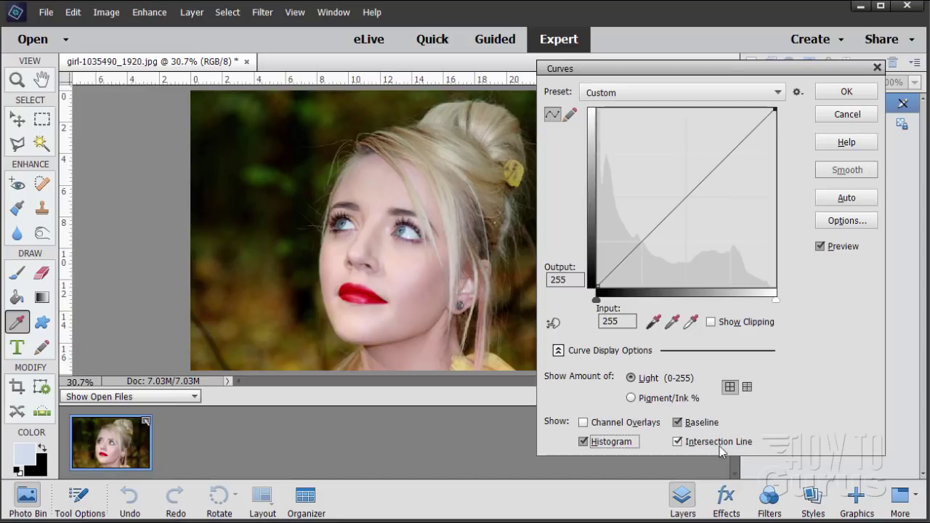
pyautogui.click(677, 441)
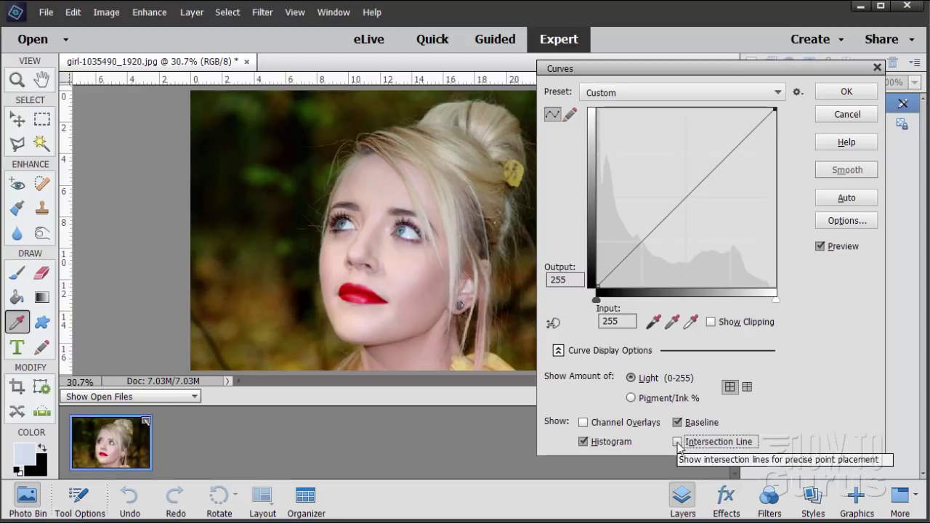
pyautogui.click(677, 441)
pyautogui.click(677, 422)
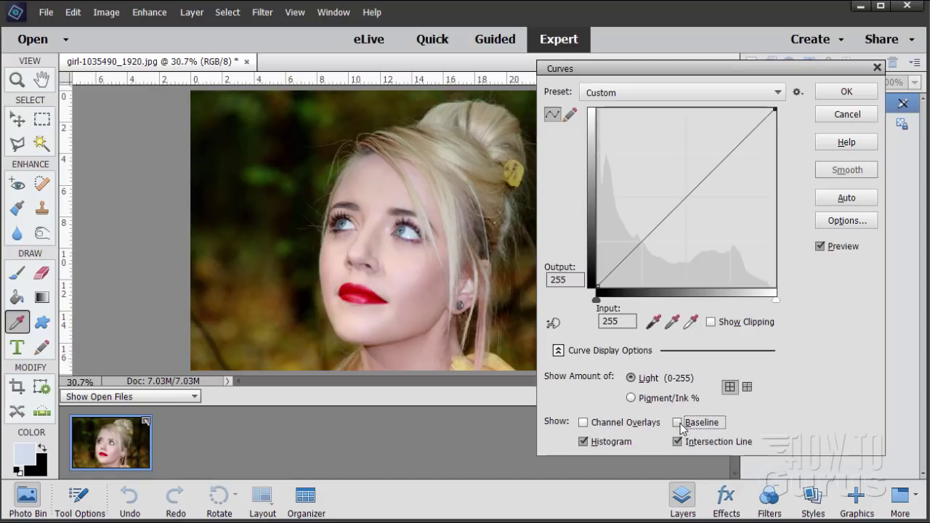
pyautogui.click(678, 423)
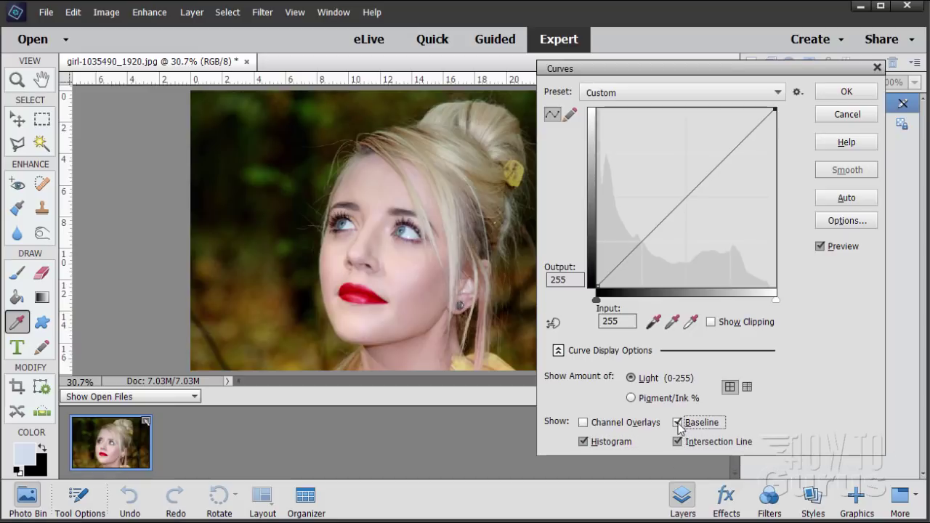
pyautogui.click(585, 424)
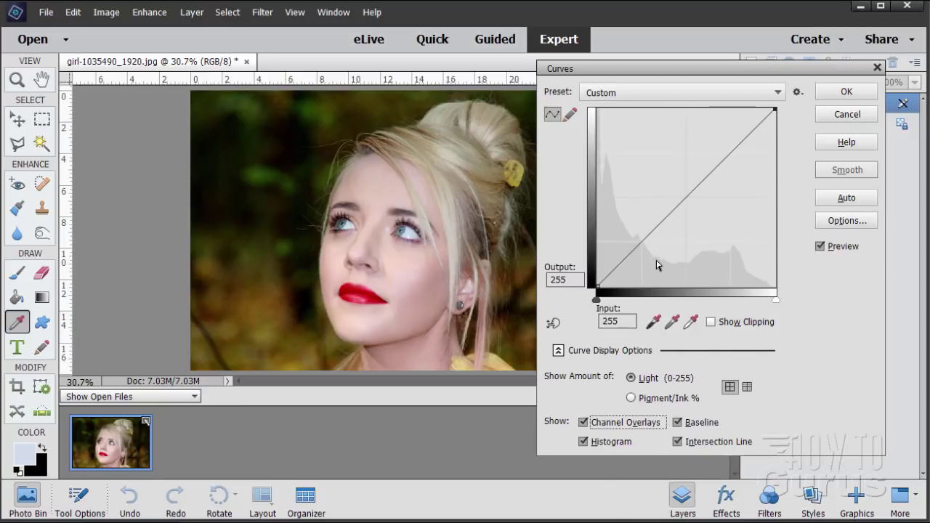
# Try the finer curve grid, return to the coarser grid, and collapse the curve display options
pyautogui.click(746, 387)
pyautogui.click(728, 387)
pyautogui.click(558, 350)
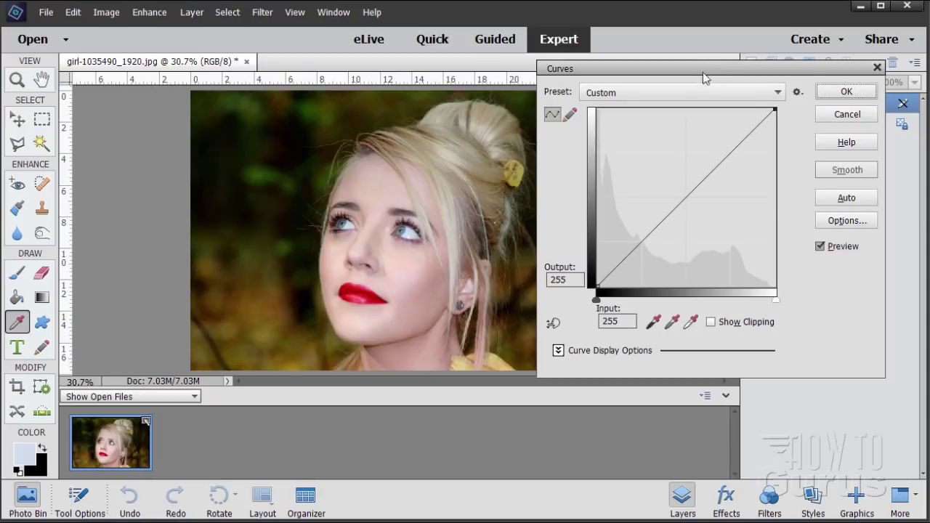
# Look through the available curve presets, keeping Custom
pyautogui.moveTo(703, 72); pyautogui.dragTo(680, 86)
pyautogui.click(722, 107)
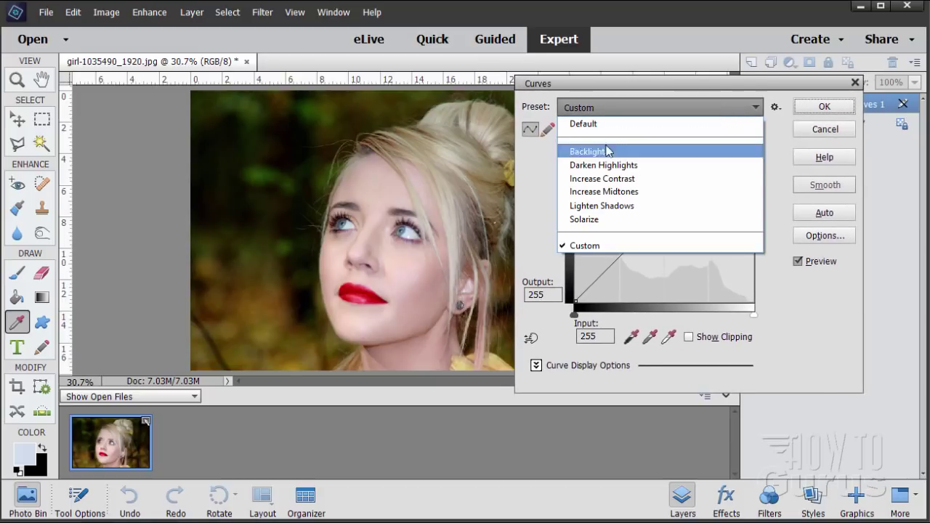
pyautogui.click(685, 106)
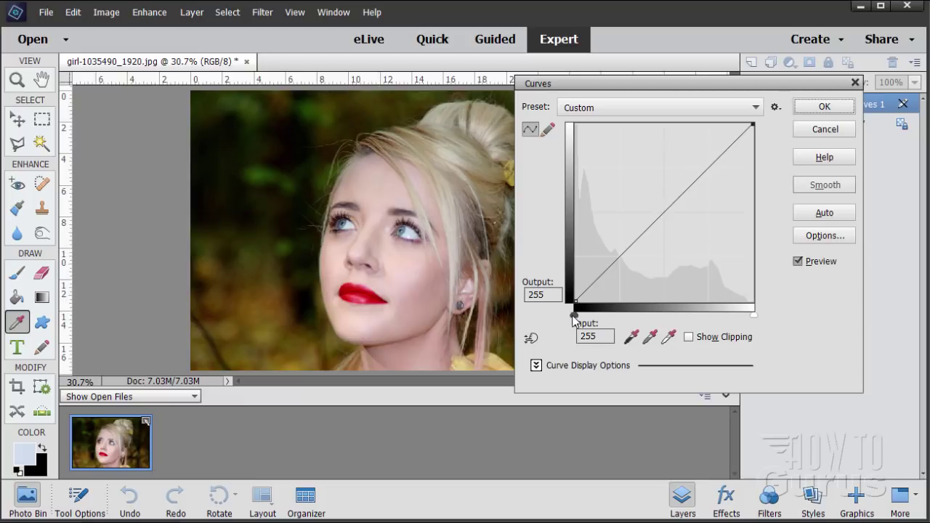
# Set the curve's black point to input 13 and its white point to input 242
pyautogui.moveTo(572, 317); pyautogui.dragTo(582, 320)
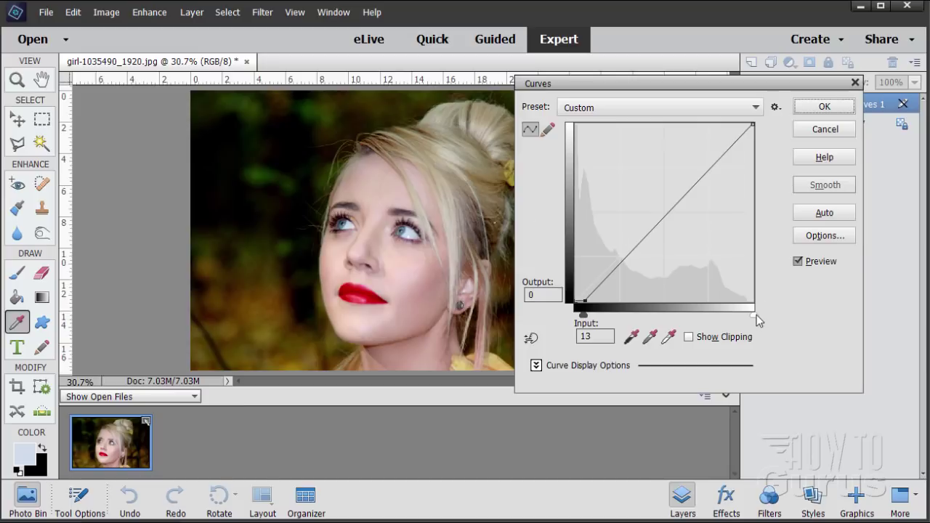
pyautogui.moveTo(757, 316); pyautogui.dragTo(744, 321)
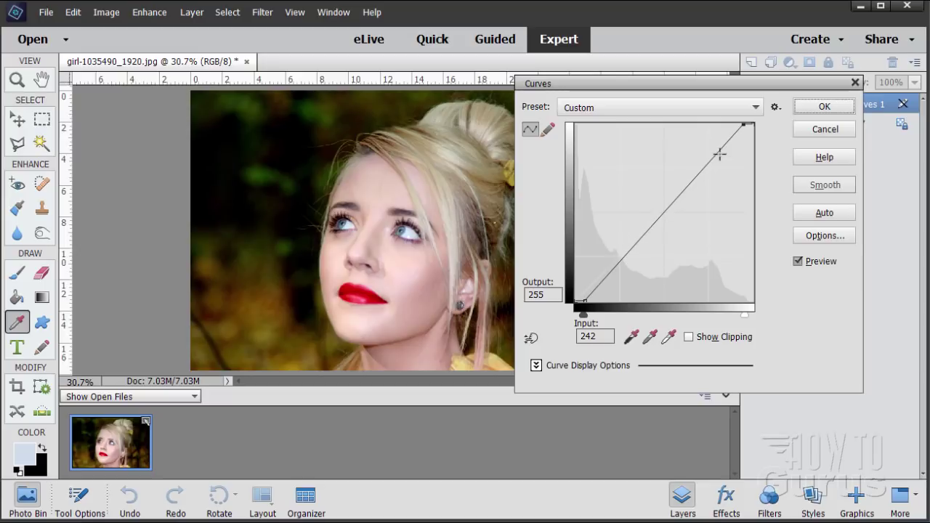
# Add curve points for midtones at about input 128, shadows at input 65 and highlights at input 191
pyautogui.click(664, 211)
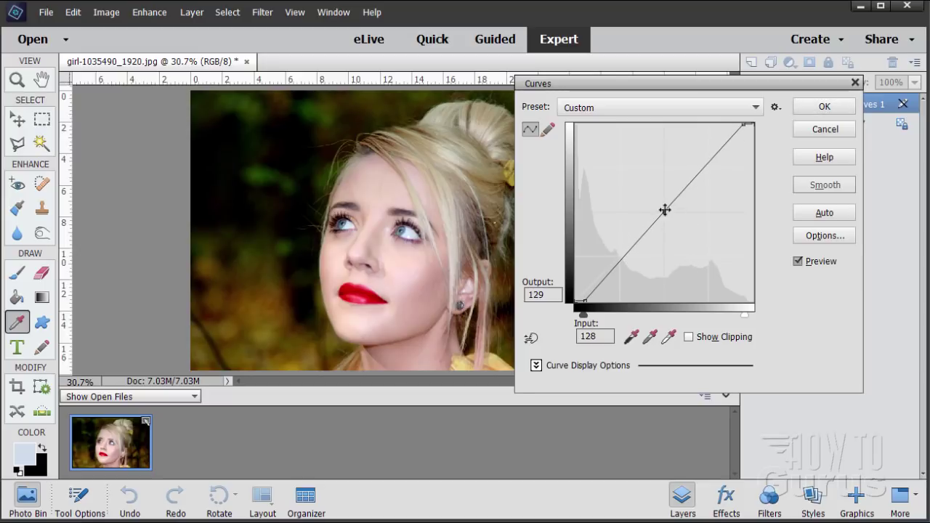
pyautogui.click(620, 258)
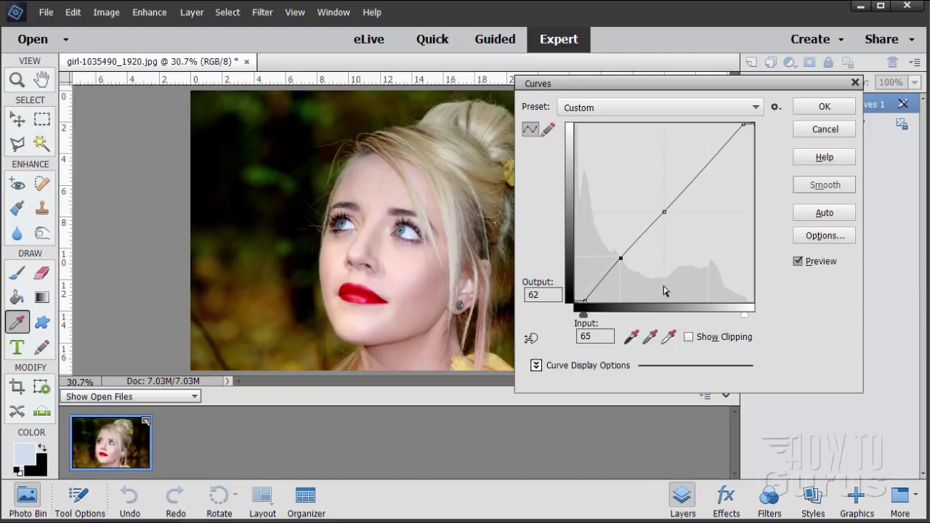
pyautogui.click(707, 165)
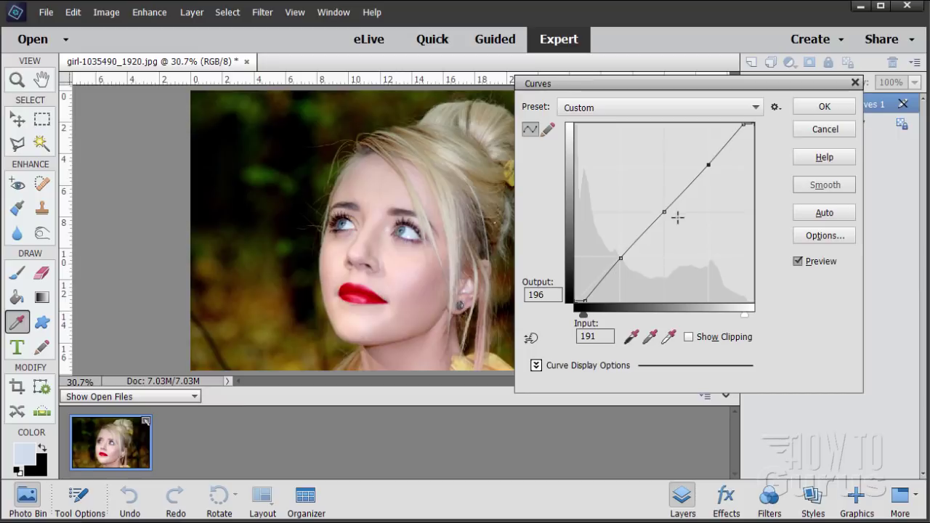
# Darken the shadows by moving the lower curve point to input 69, output 46
pyautogui.click(711, 167)
pyautogui.click(619, 258)
pyautogui.moveTo(620, 258); pyautogui.dragTo(622, 268)
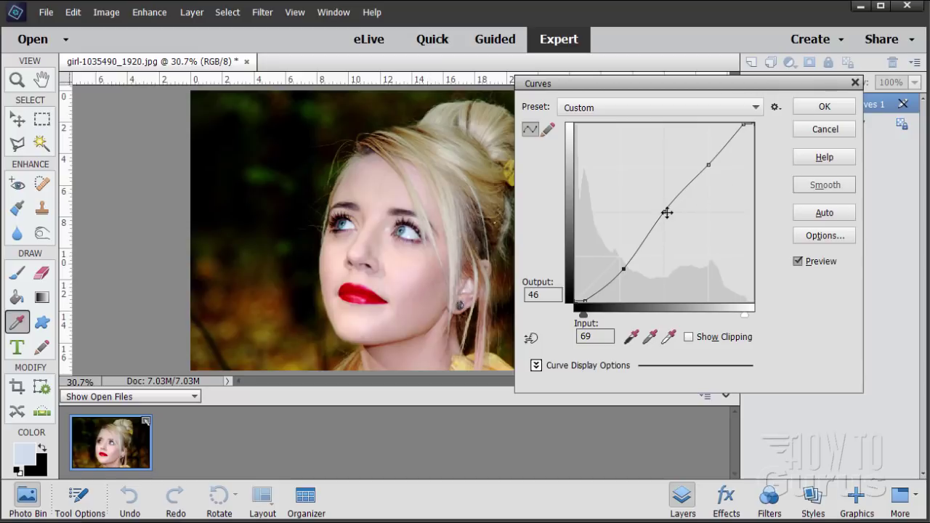
# Move the midtone curve point to input 128, output 114 and shift the highlight point slightly lower along the curve
pyautogui.moveTo(665, 212); pyautogui.dragTo(666, 226)
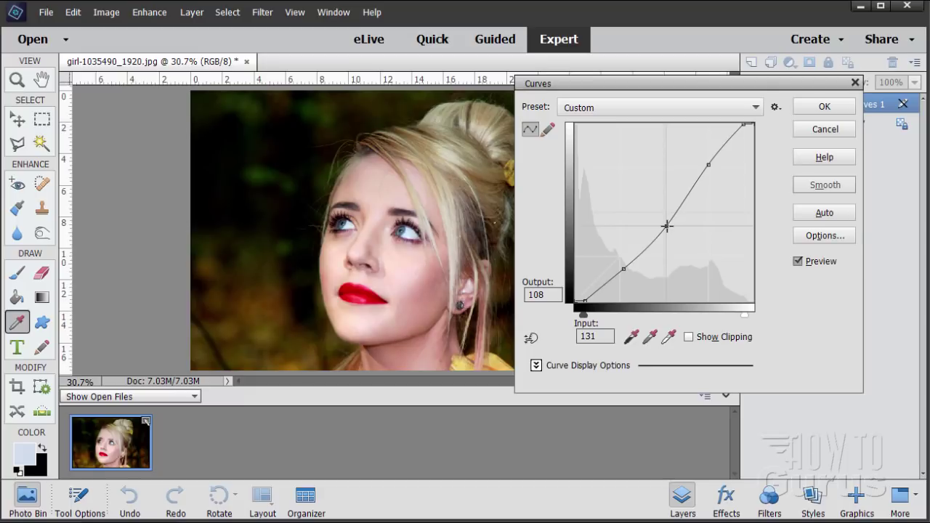
pyautogui.moveTo(666, 226); pyautogui.dragTo(664, 222)
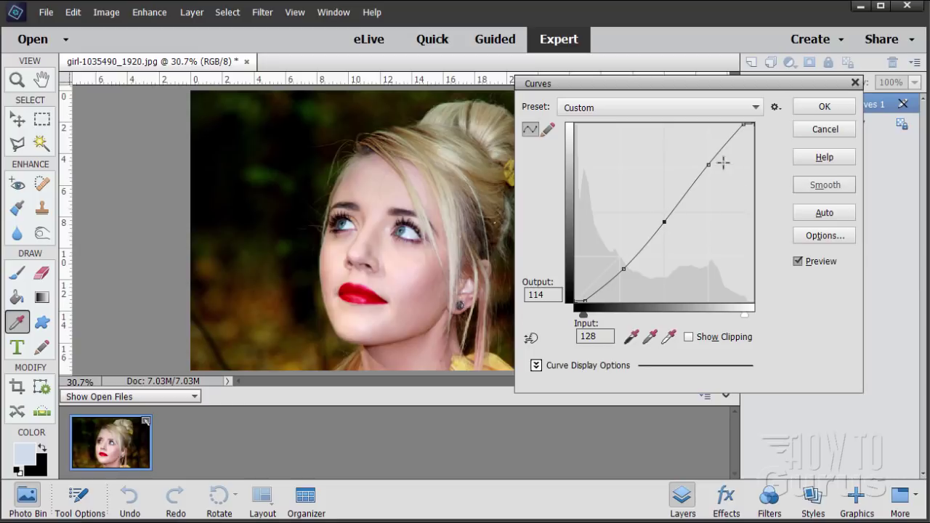
pyautogui.moveTo(708, 165)
pyautogui.mouseDown()
pyautogui.moveTo(709, 156)
pyautogui.moveTo(704, 167)
pyautogui.mouseUp()
# Add a deep-shadow point at input 47, output 23, move the neighbouring shadow point to input 68, output 51, and apply the curve
pyautogui.click(602, 286)
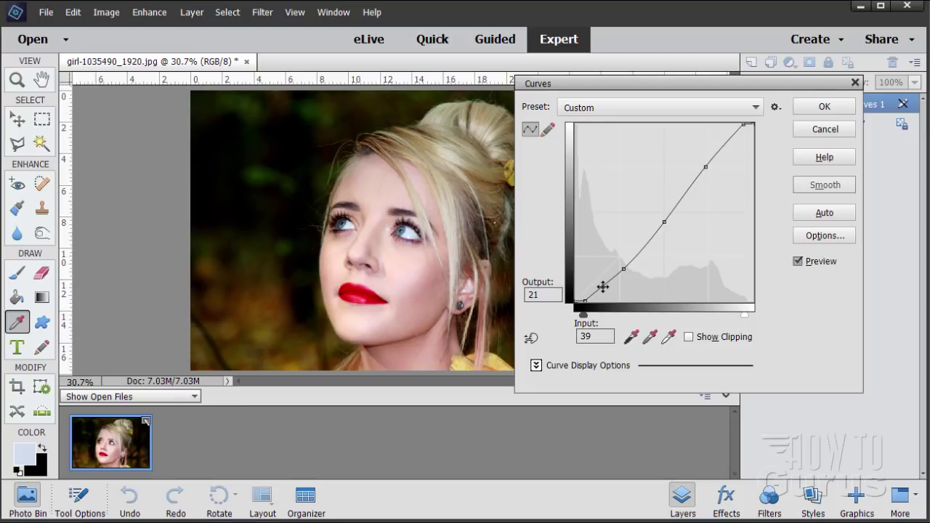
pyautogui.moveTo(602, 286); pyautogui.dragTo(610, 286)
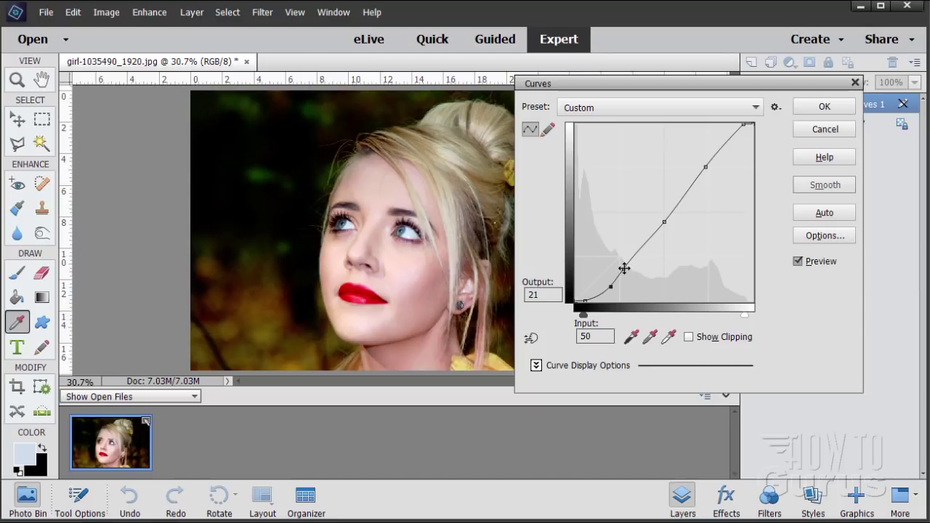
pyautogui.moveTo(623, 268); pyautogui.dragTo(609, 285)
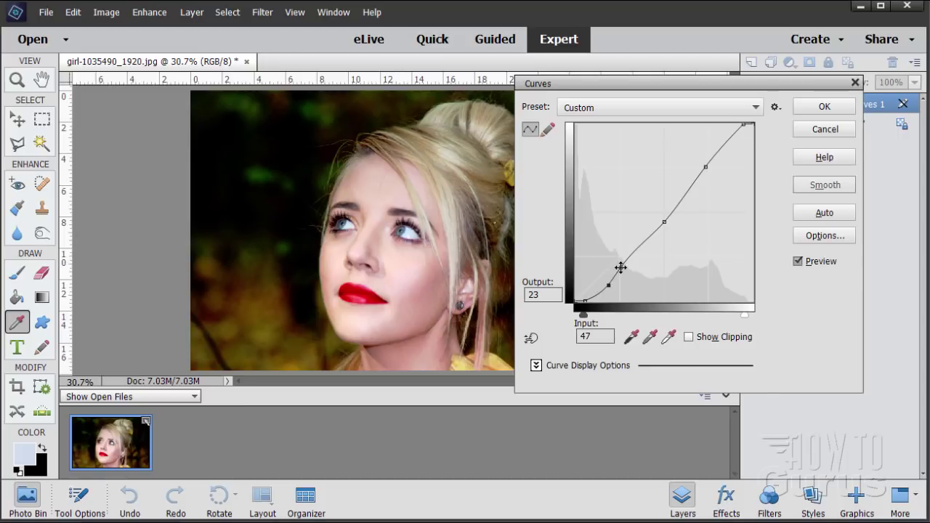
pyautogui.moveTo(620, 267); pyautogui.dragTo(622, 265)
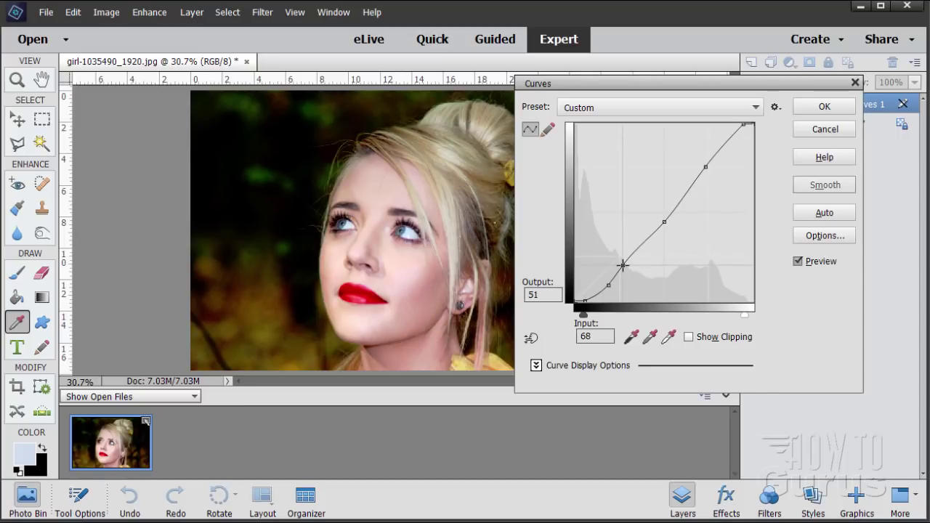
pyautogui.moveTo(619, 89); pyautogui.dragTo(621, 129)
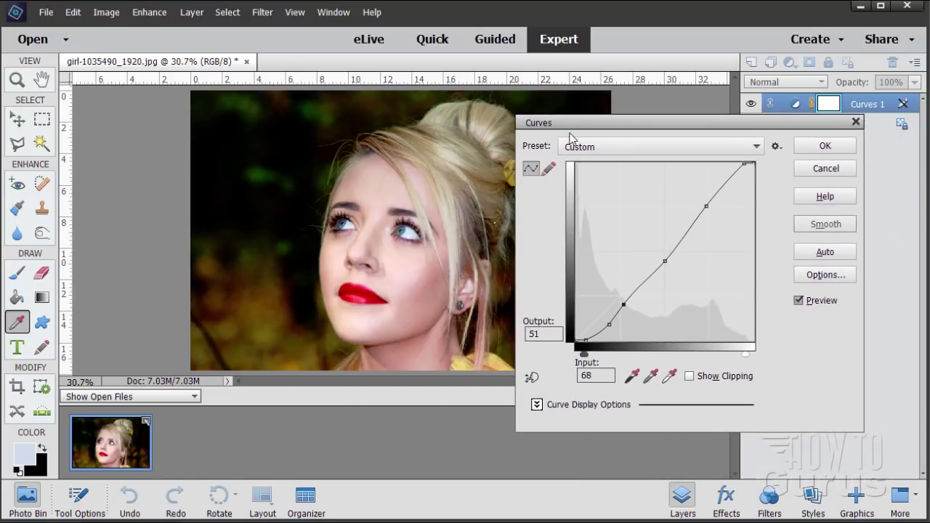
pyautogui.click(815, 145)
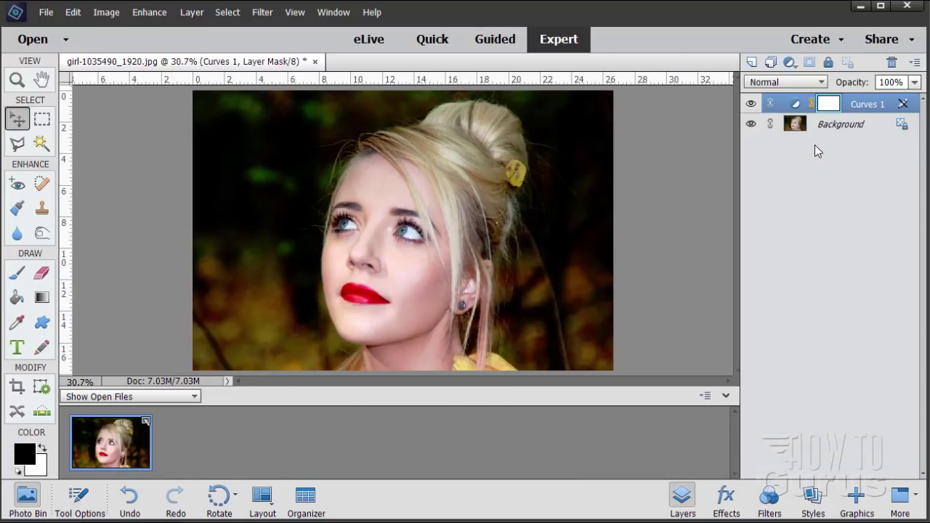
# Compare the portrait with and without the Curves 1 adjustment layer, leaving that layer hidden
pyautogui.click(751, 103)
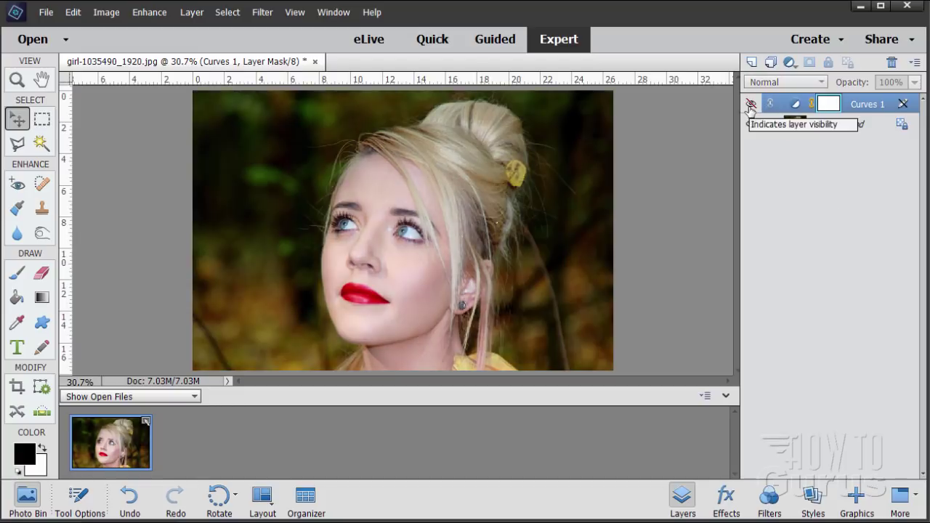
pyautogui.click(751, 104)
pyautogui.click(751, 104)
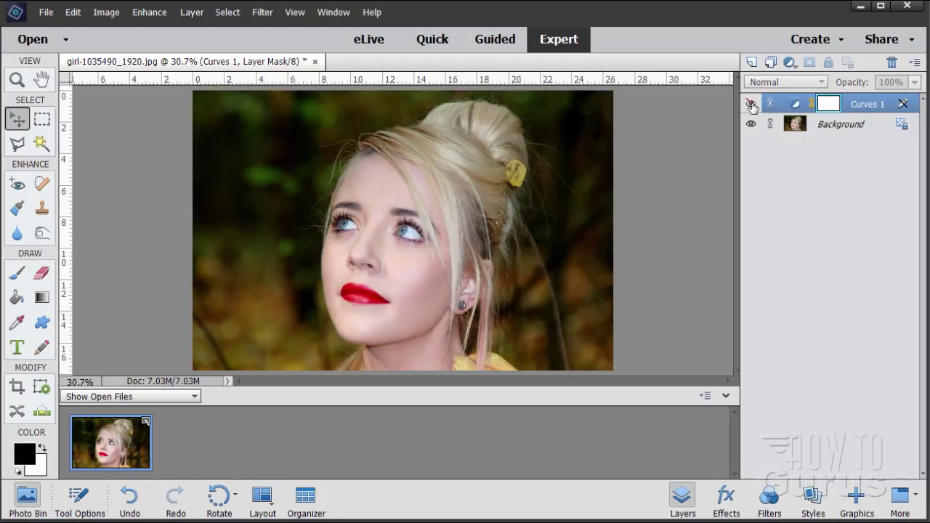
pyautogui.click(751, 104)
pyautogui.click(751, 104)
pyautogui.click(751, 104)
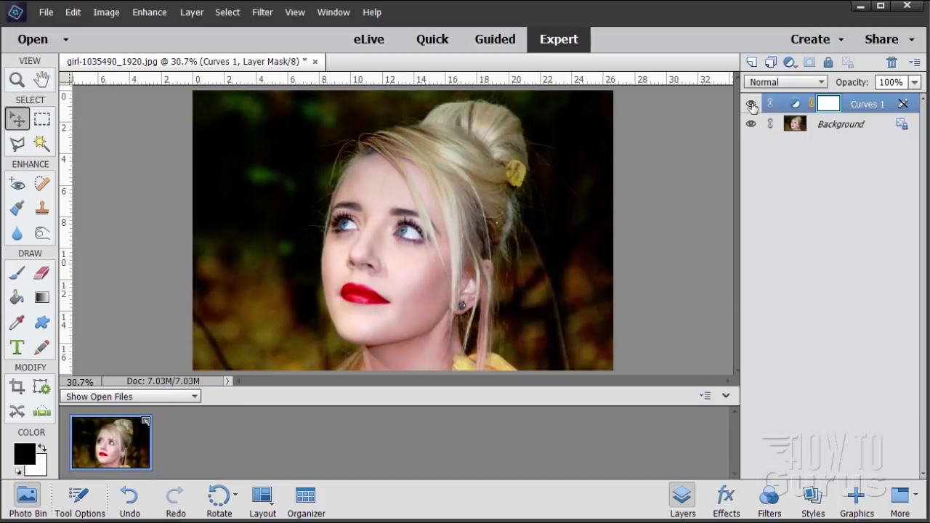
pyautogui.click(751, 104)
pyautogui.click(751, 104)
pyautogui.click(751, 104)
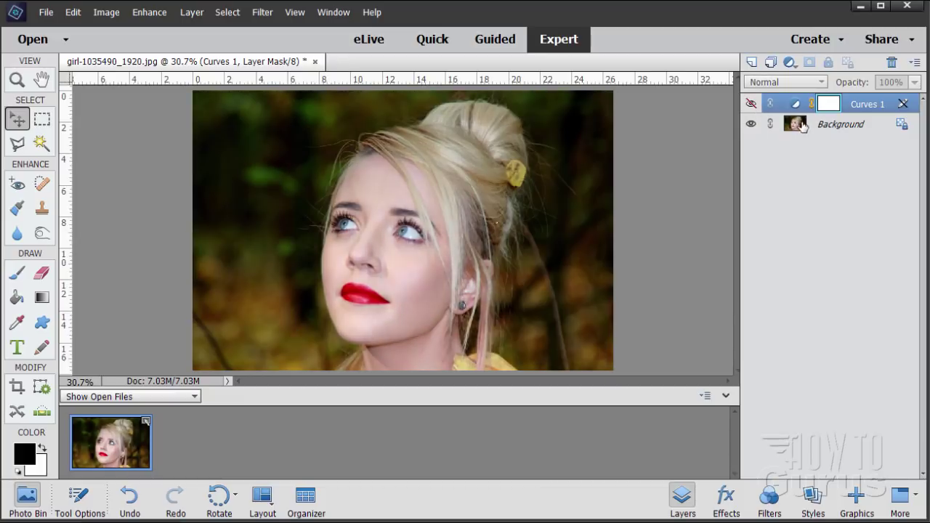
# Duplicate the Background layer, place the copy above Curves 1, and make the Curves 1 layer visible again
pyautogui.click(801, 125)
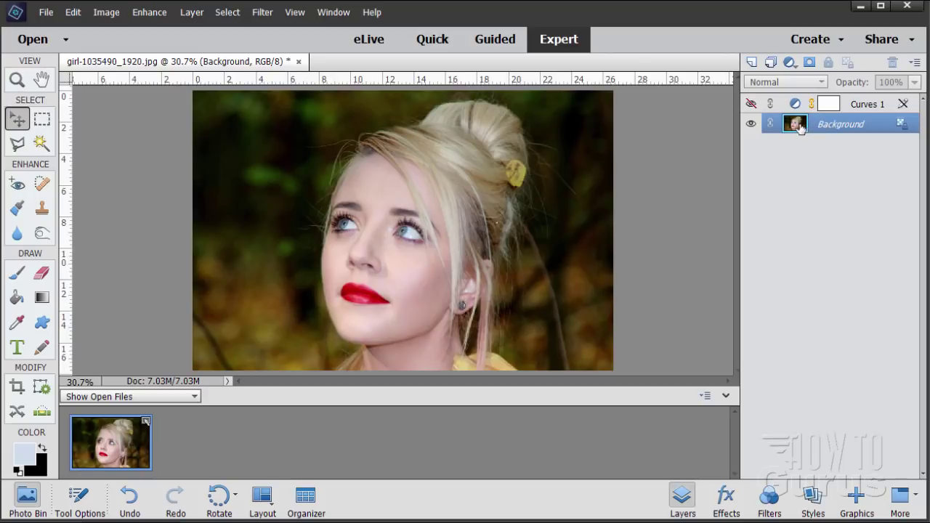
pyautogui.hotkey('ctrl', 'j')
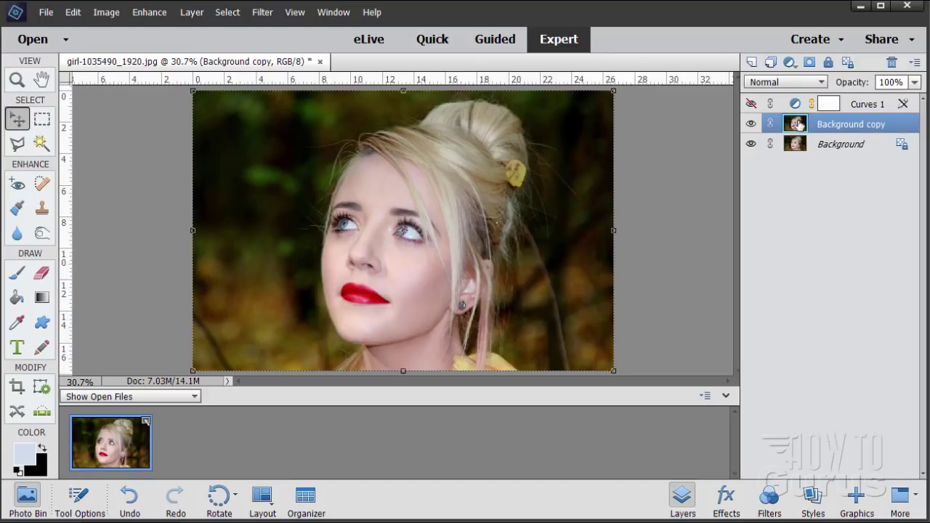
pyautogui.moveTo(798, 124); pyautogui.dragTo(784, 100)
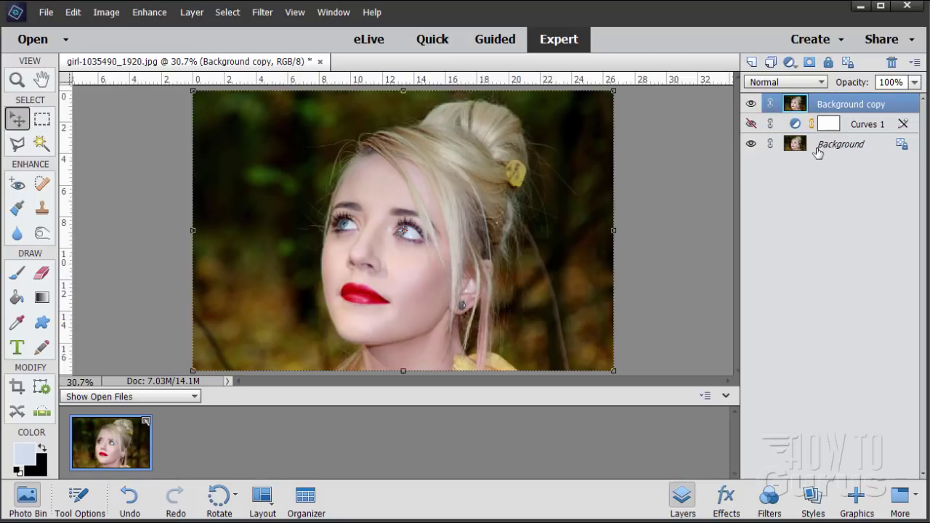
pyautogui.click(751, 124)
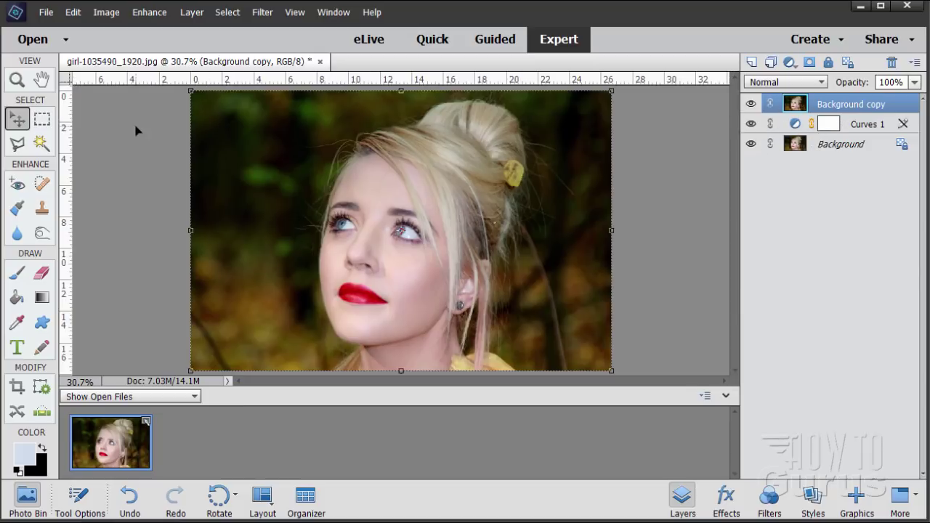
# Use Adjust Color Curves on the Background copy, lowering shadows and midtone brightness slightly and raising midtone contrast
pyautogui.click(149, 12)
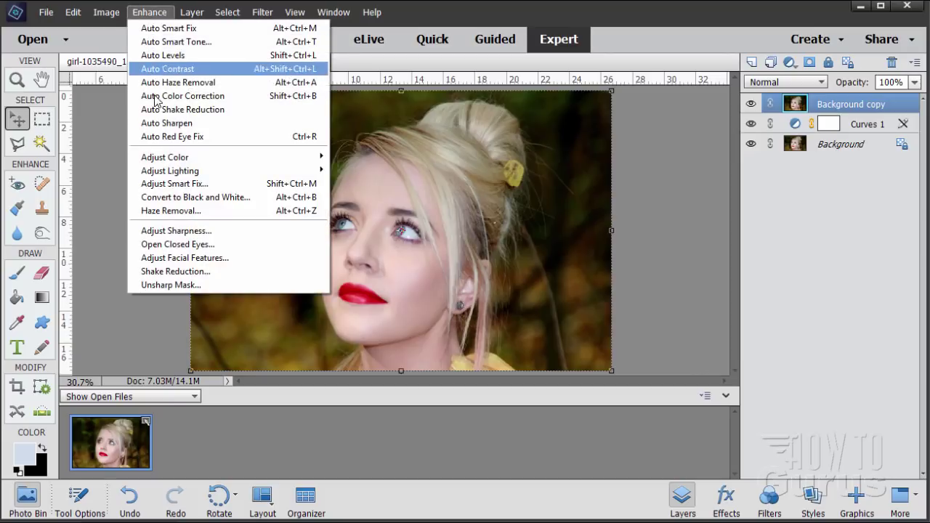
pyautogui.moveTo(185, 159)
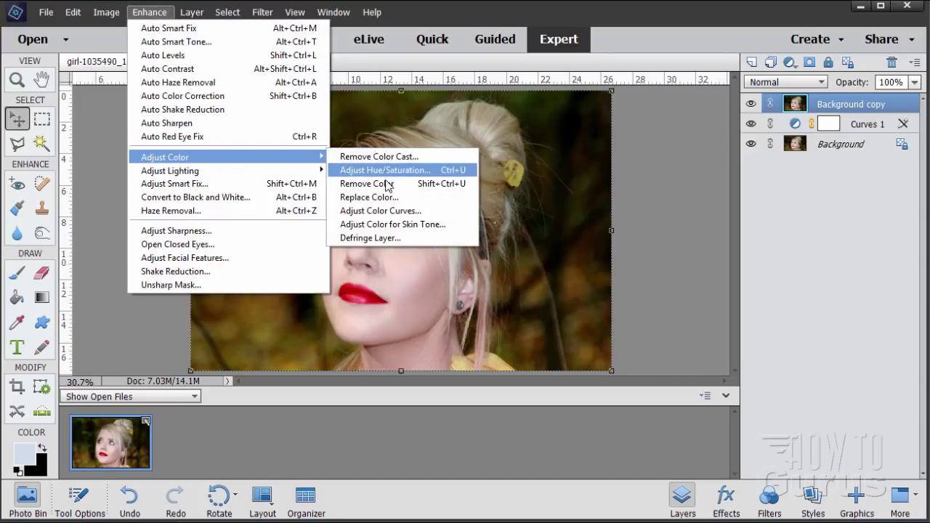
pyautogui.click(387, 211)
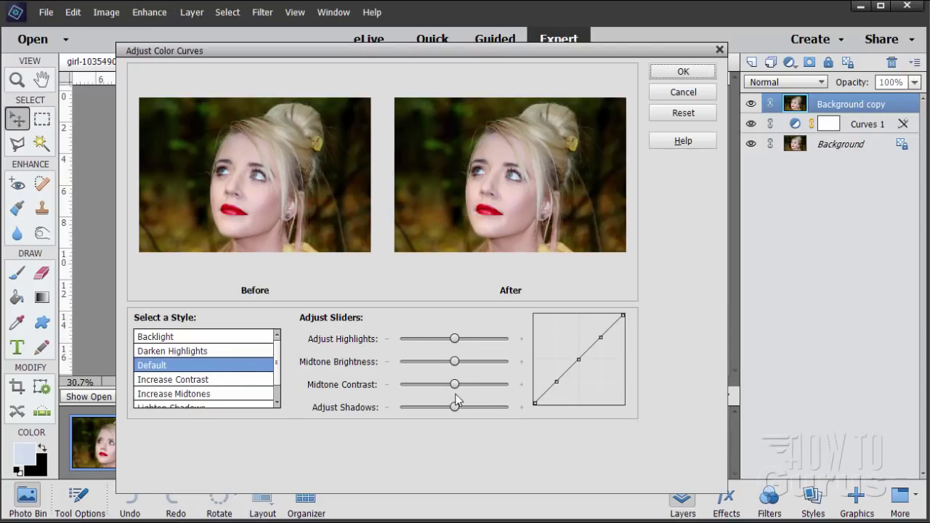
pyautogui.moveTo(455, 409); pyautogui.dragTo(451, 364)
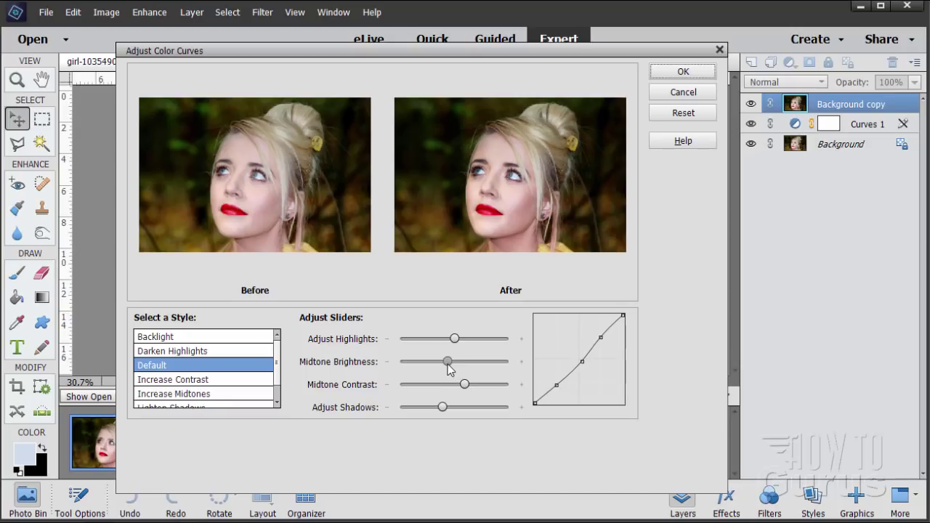
pyautogui.moveTo(448, 368); pyautogui.dragTo(450, 367)
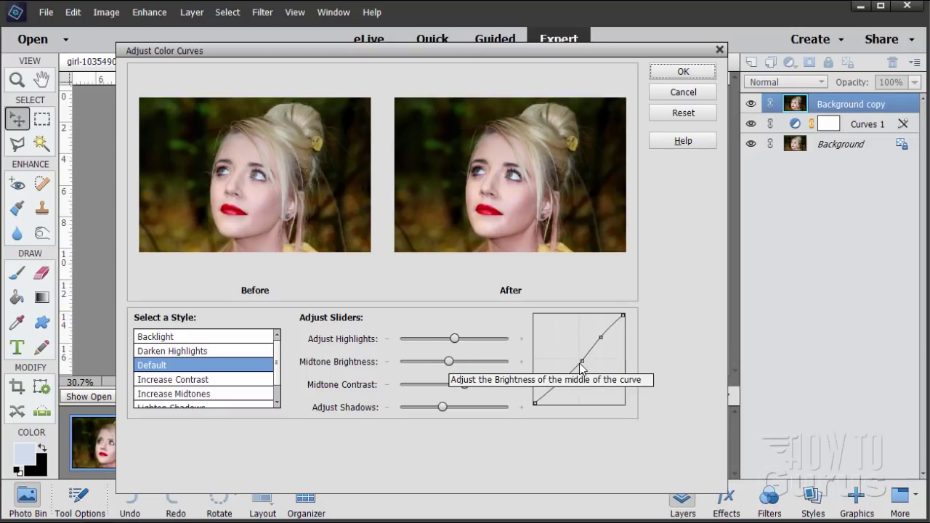
pyautogui.moveTo(448, 361); pyautogui.dragTo(469, 384)
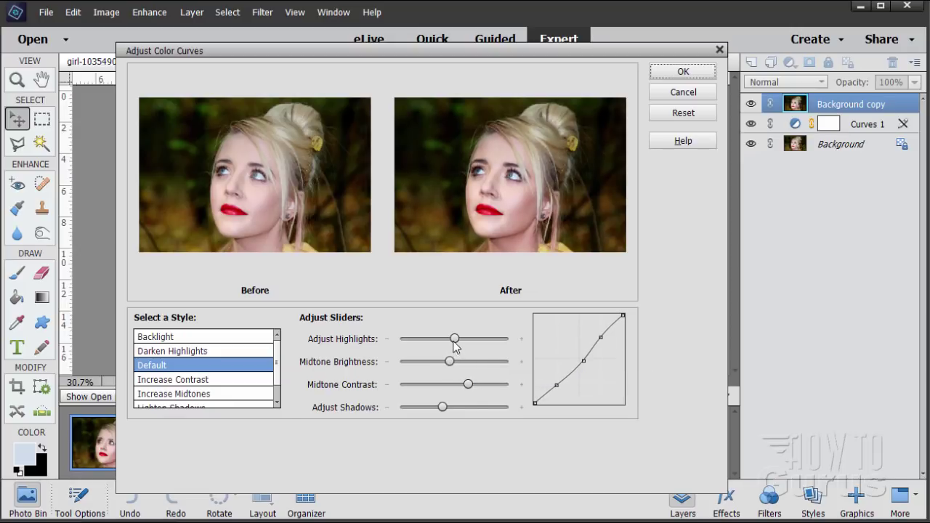
# Raise the highlights slightly in Adjust Color Curves and apply the adjustment to the Background copy
pyautogui.moveTo(453, 339); pyautogui.dragTo(459, 338)
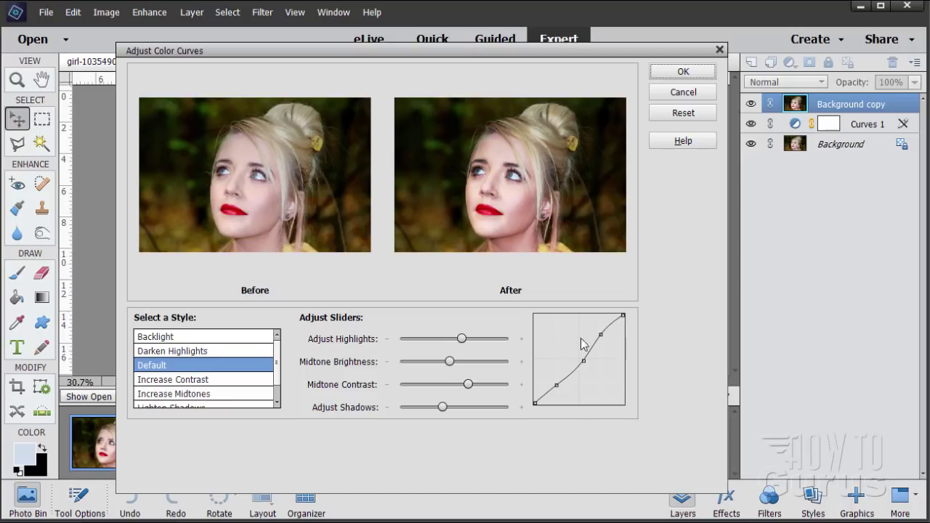
pyautogui.moveTo(466, 339); pyautogui.dragTo(470, 339)
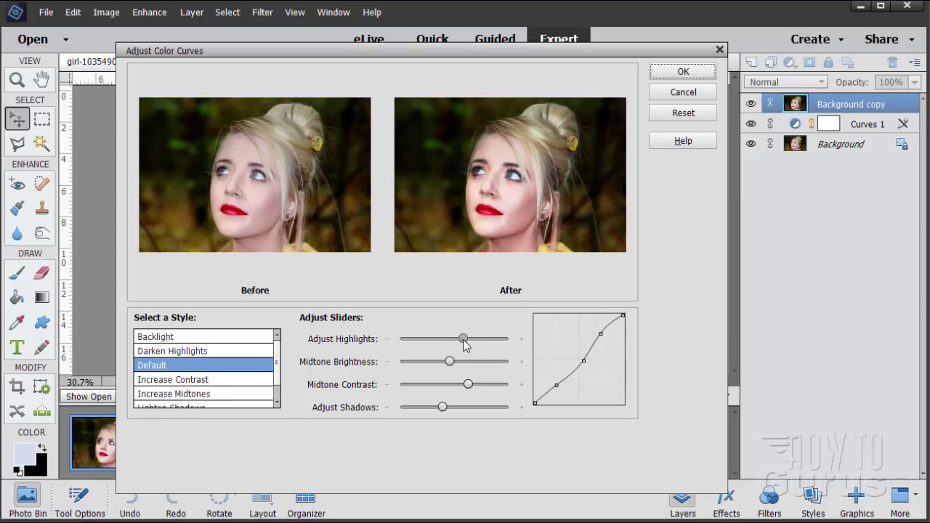
pyautogui.moveTo(466, 340); pyautogui.dragTo(460, 340)
pyautogui.click(695, 73)
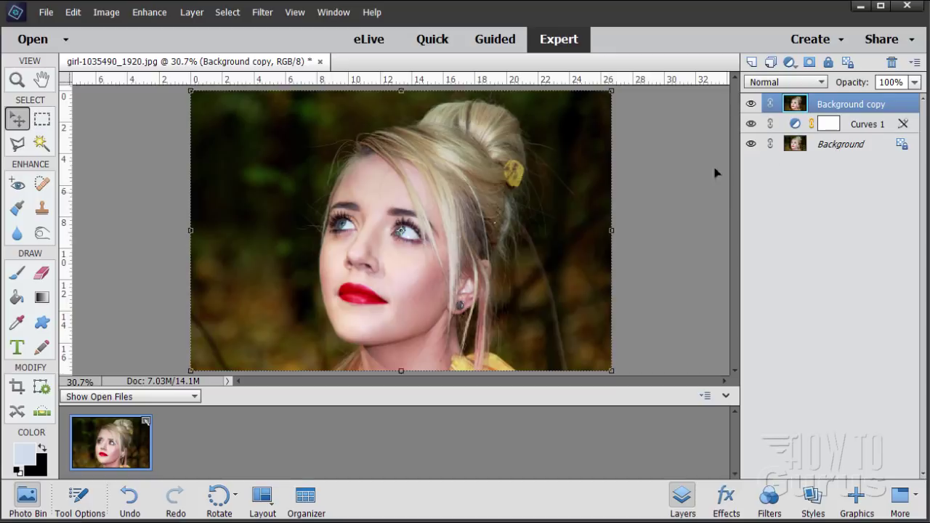
# Compare the Background copy's color curves result with the Curves 1 result beneath it, leaving the copy hidden
pyautogui.click(751, 105)
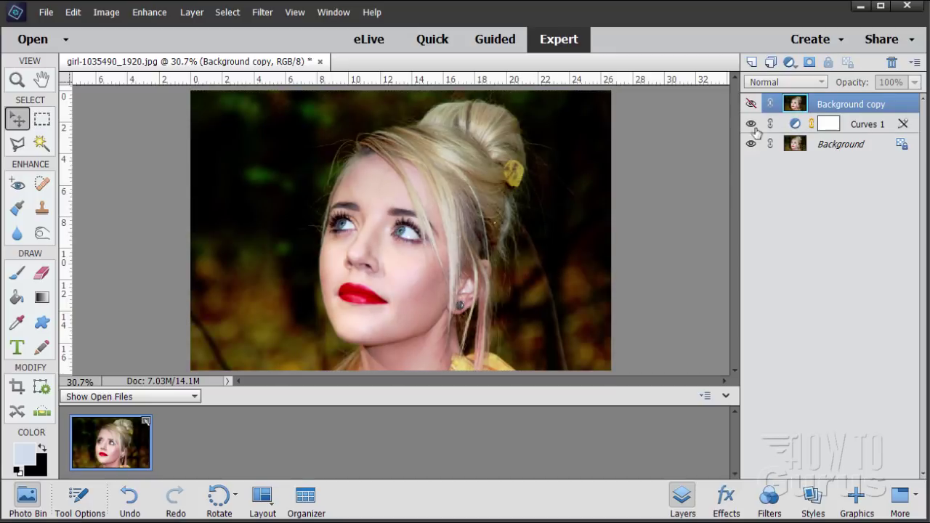
pyautogui.click(752, 105)
pyautogui.click(751, 105)
pyautogui.click(751, 106)
pyautogui.click(752, 105)
pyautogui.click(752, 105)
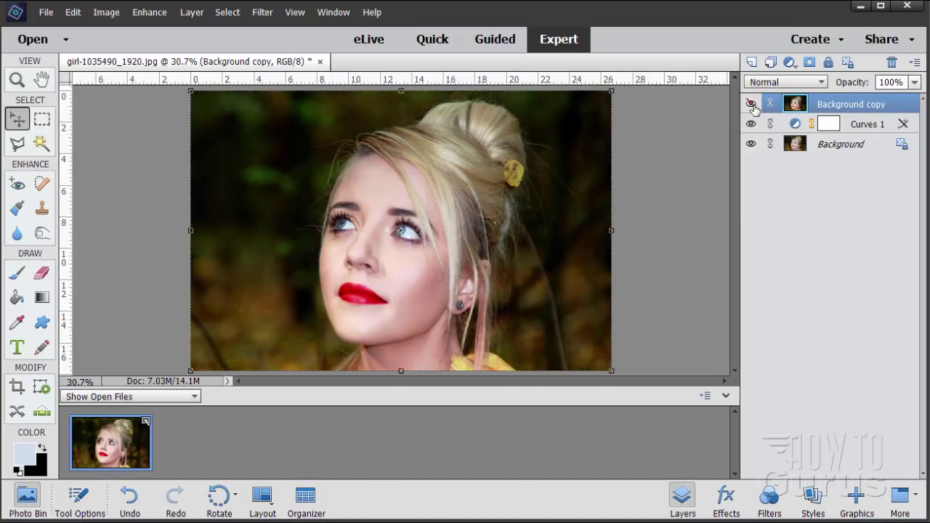
pyautogui.click(752, 105)
pyautogui.click(752, 105)
pyautogui.click(751, 106)
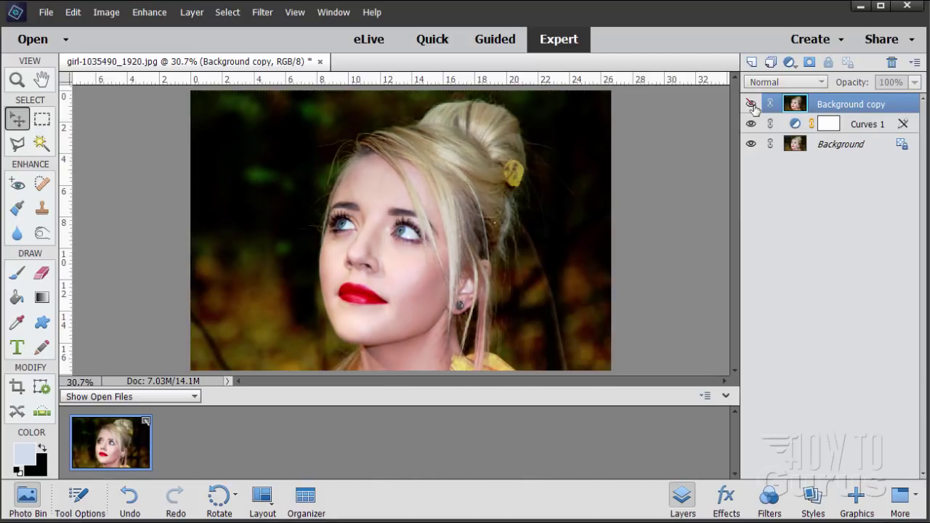
pyautogui.click(752, 105)
pyautogui.click(752, 105)
pyautogui.click(752, 105)
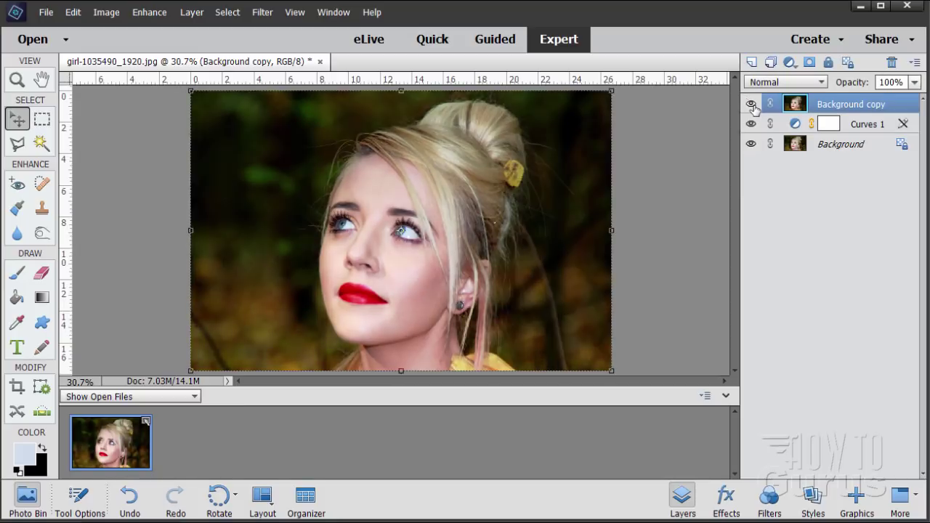
pyautogui.click(752, 105)
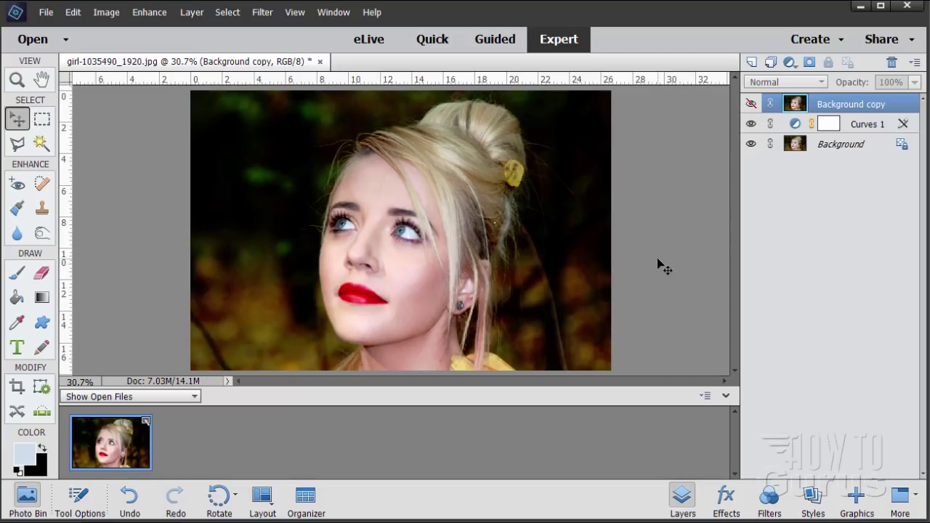
# Select the Background layer and examine where the built-in Adjust Color Curves and the Elements+ Color and Tone Curves commands are found
pyautogui.click(152, 16)
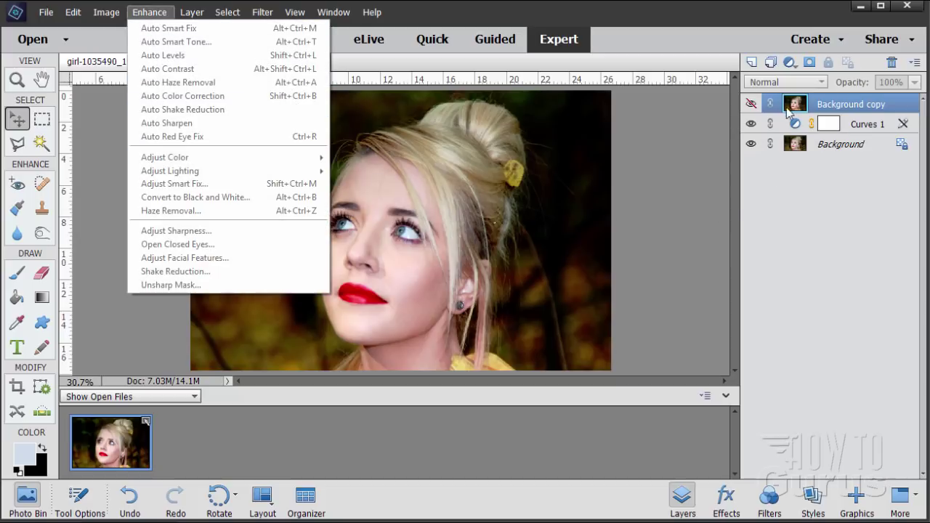
pyautogui.click(804, 145)
pyautogui.click(803, 146)
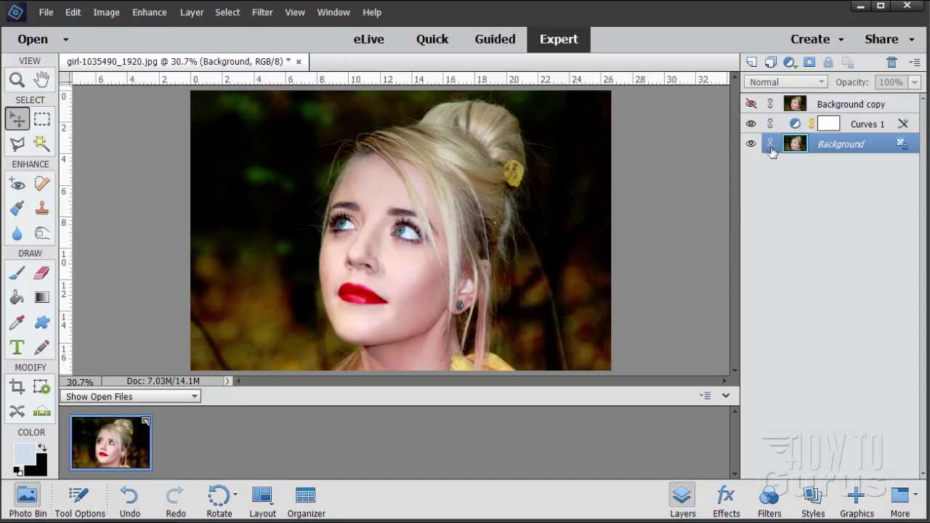
pyautogui.click(149, 13)
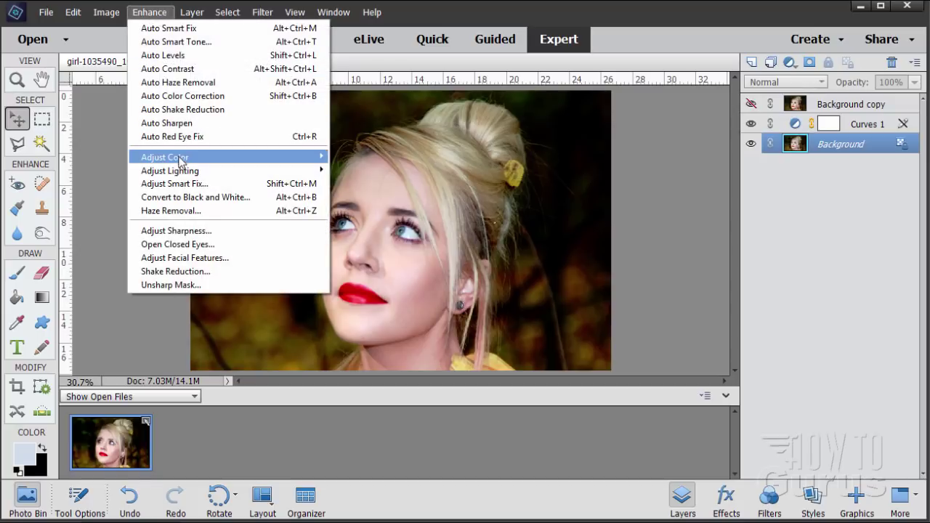
pyautogui.moveTo(185, 162)
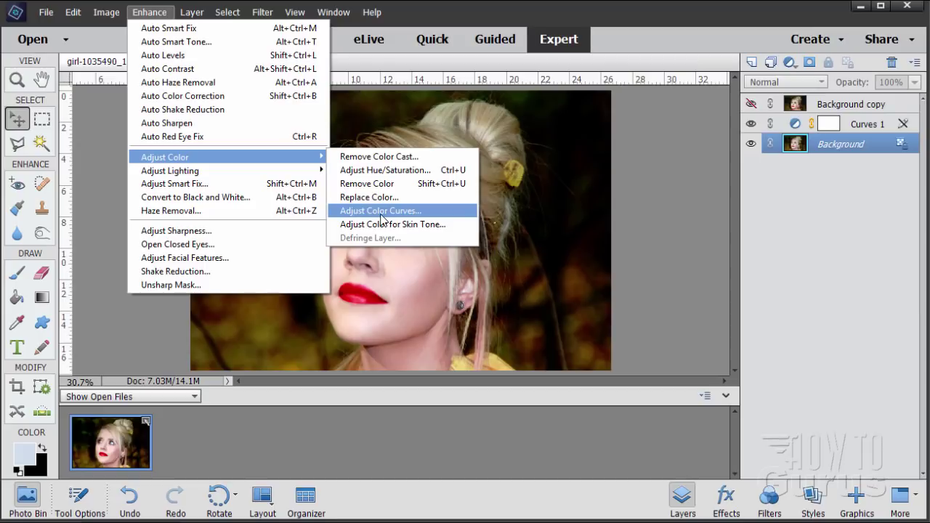
pyautogui.click(650, 237)
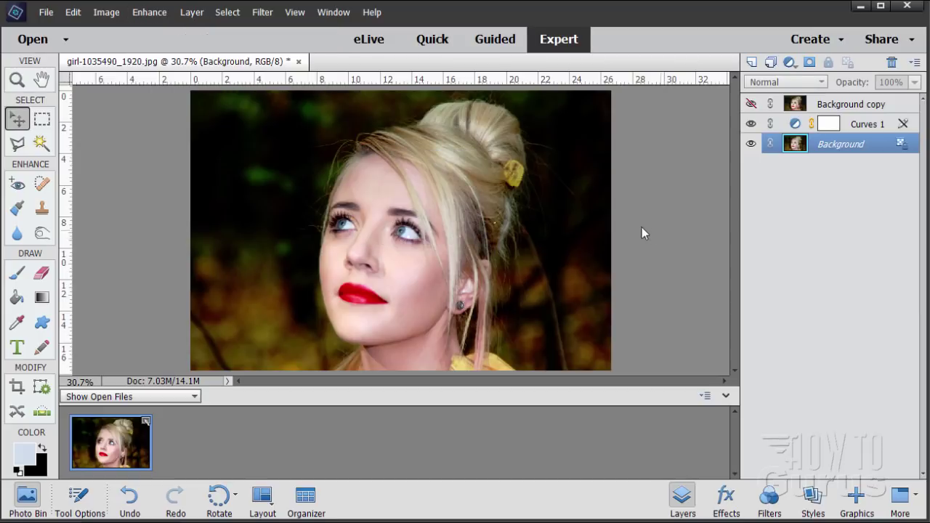
pyautogui.click(730, 496)
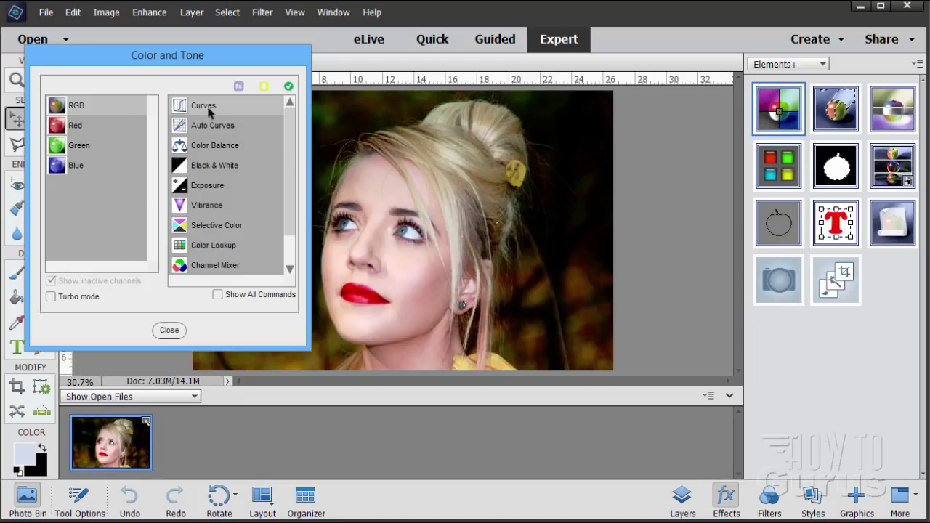
pyautogui.click(169, 330)
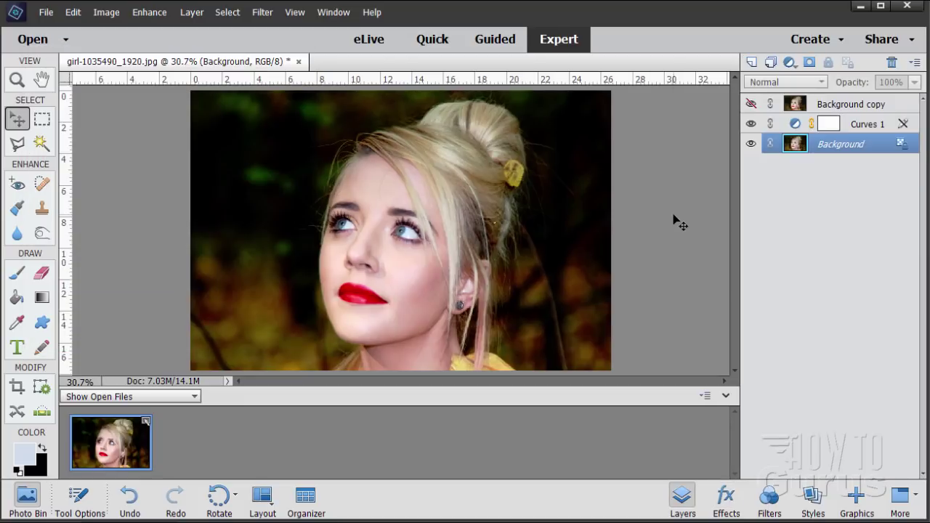